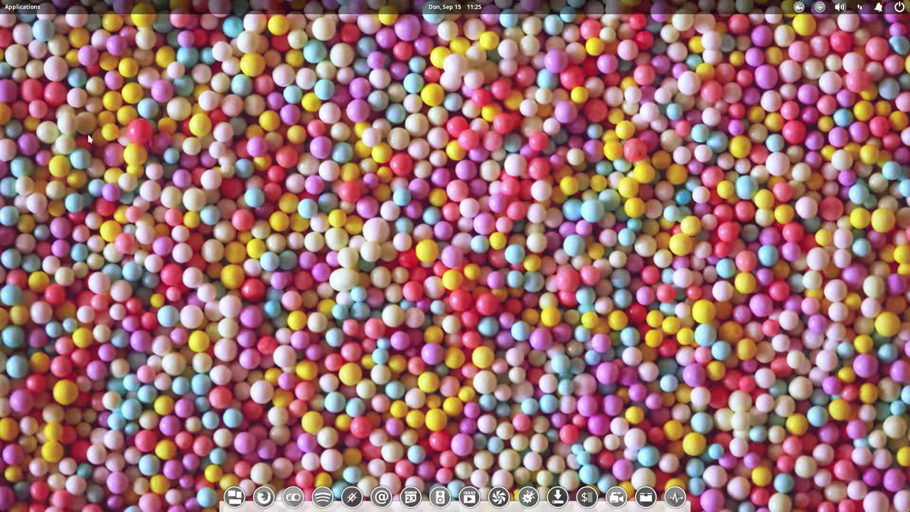
Step: Launch Tweak Tool, switch the icon theme to Sardi, and move the window up-left
click(293, 498)
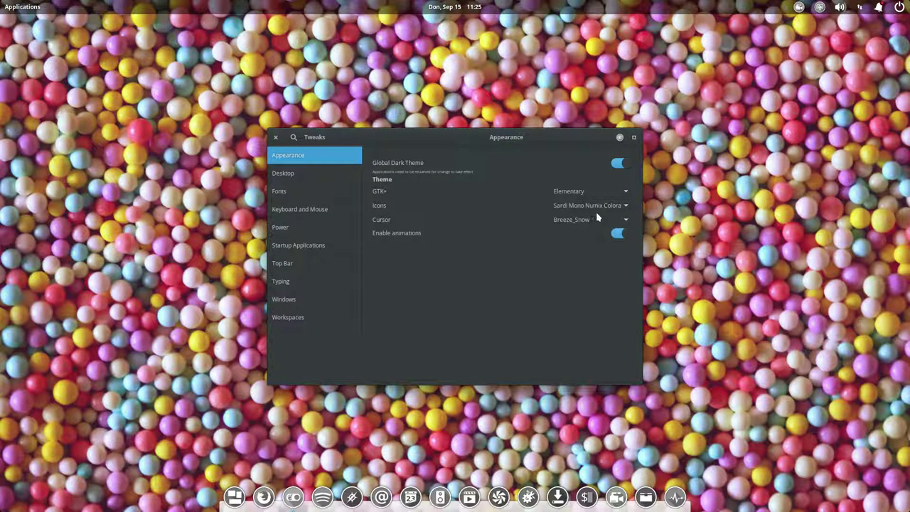
click(596, 207)
mouse_move(602, 18)
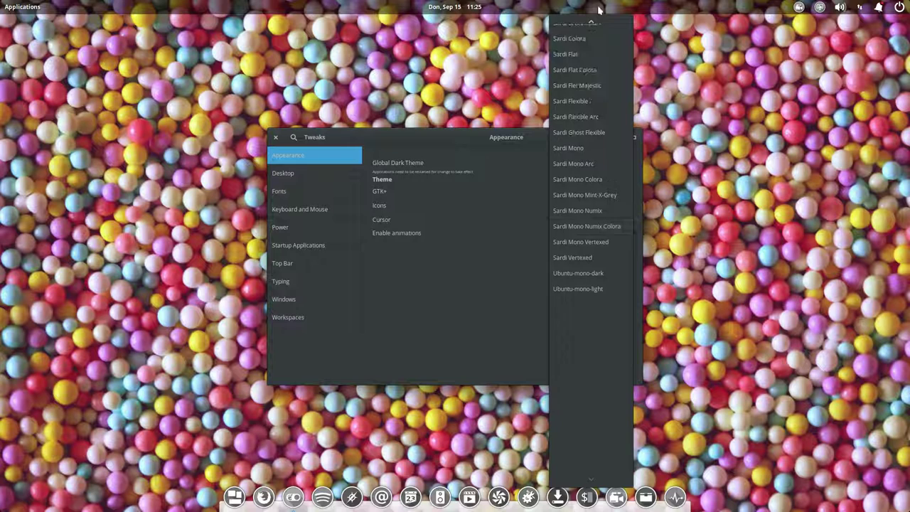
click(601, 33)
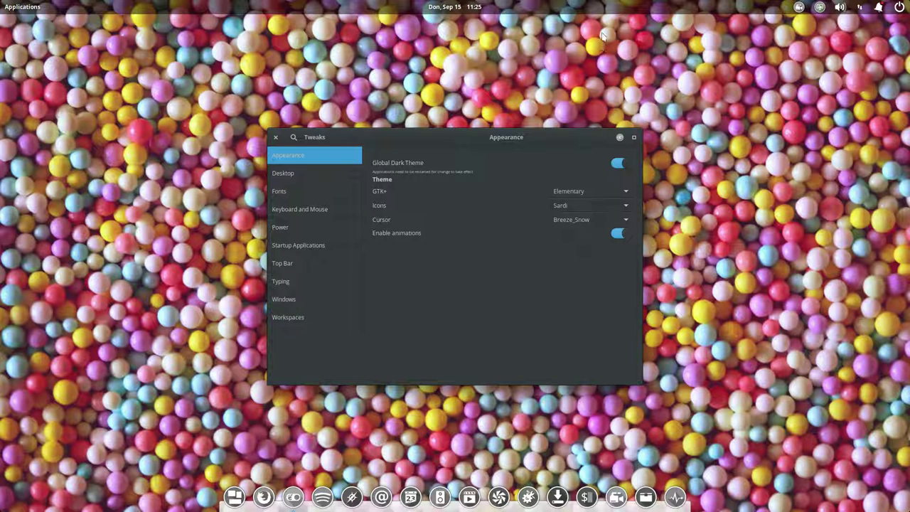
drag(507, 143, 463, 112)
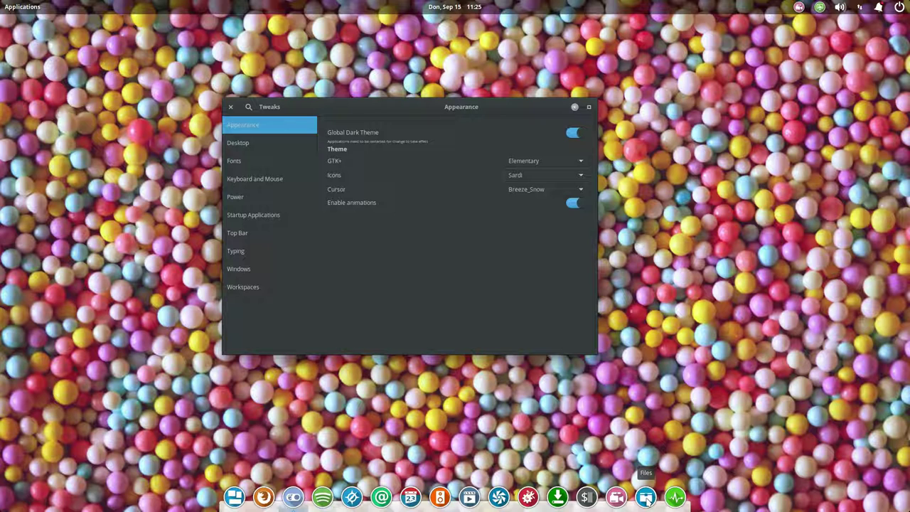
Step: Open a new Files window and place it beside the Tweaks window at top-left
right_click(646, 496)
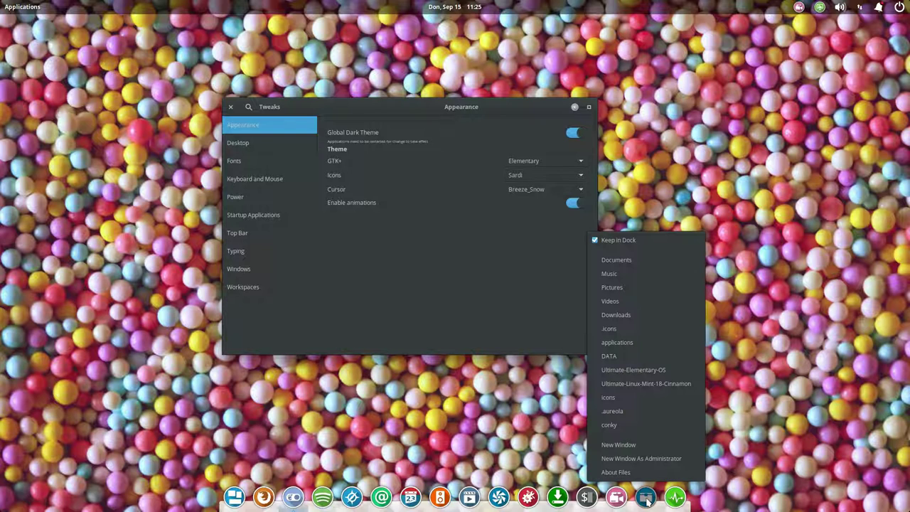
click(471, 325)
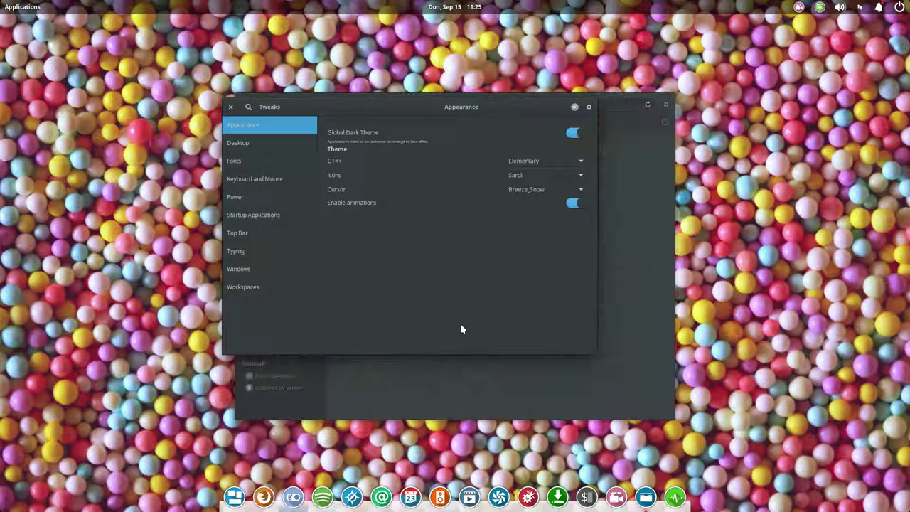
drag(423, 124, 207, 49)
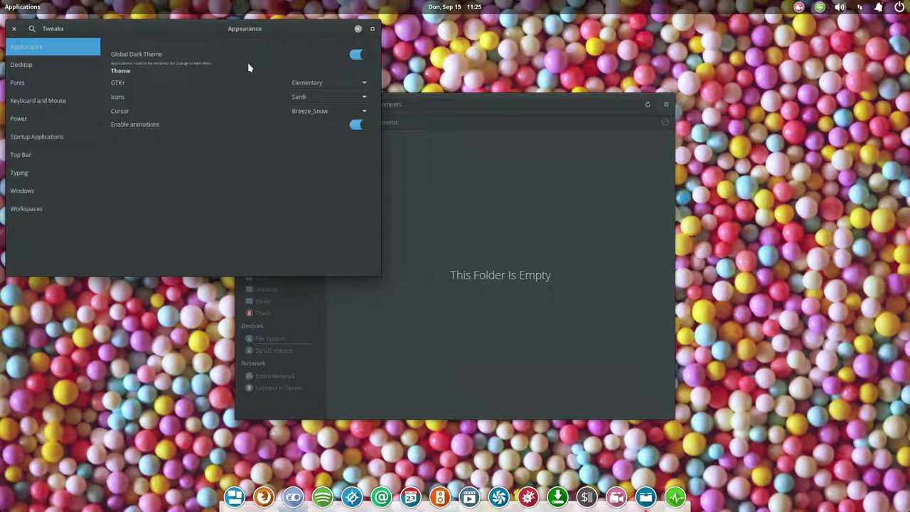
drag(460, 100, 593, 161)
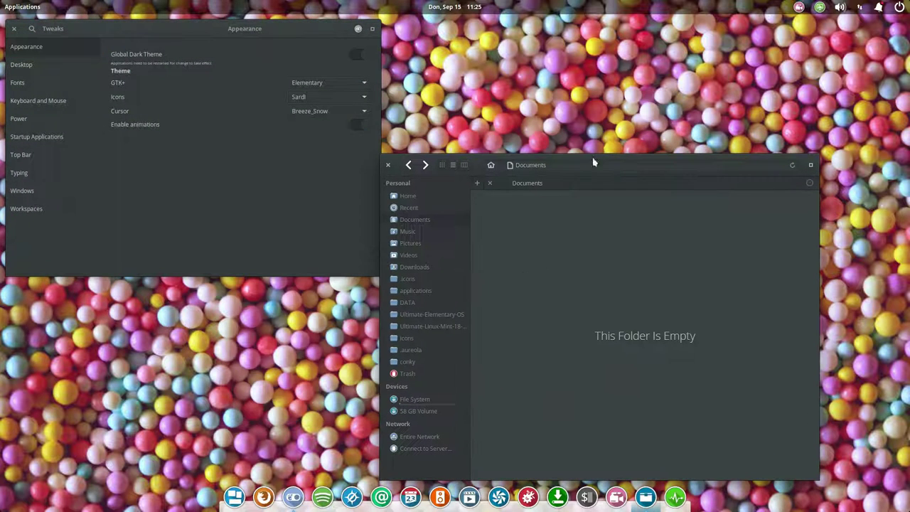
Step: Show the Home folder's nine folders in Files and scroll through them
click(421, 197)
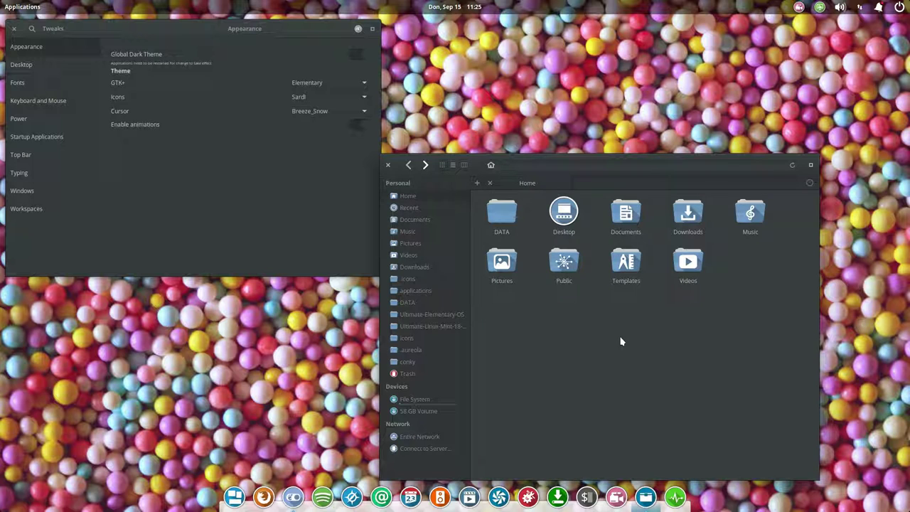
scroll(621, 341, up, 3)
scroll(621, 341, down, 4)
scroll(620, 341, up, 4)
scroll(621, 341, down, 4)
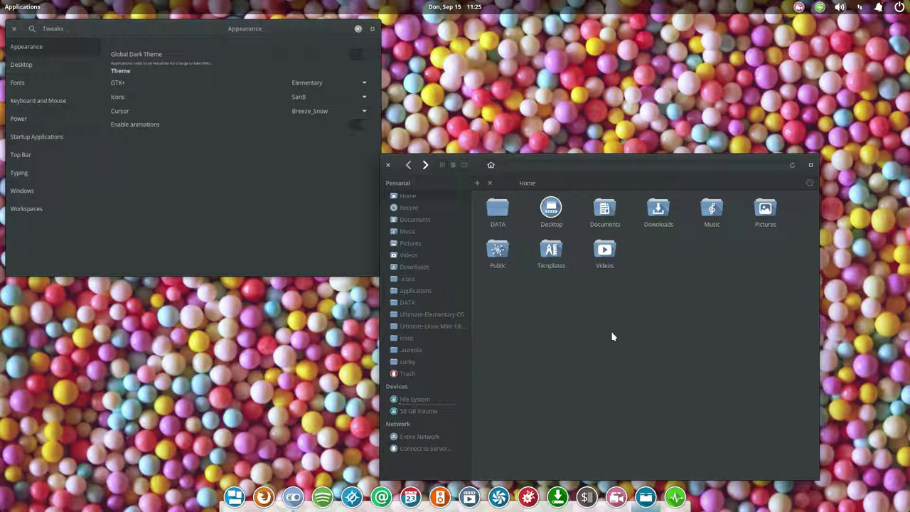
Step: Set the icon theme to Sardi Arc and bring Files to the front
click(317, 99)
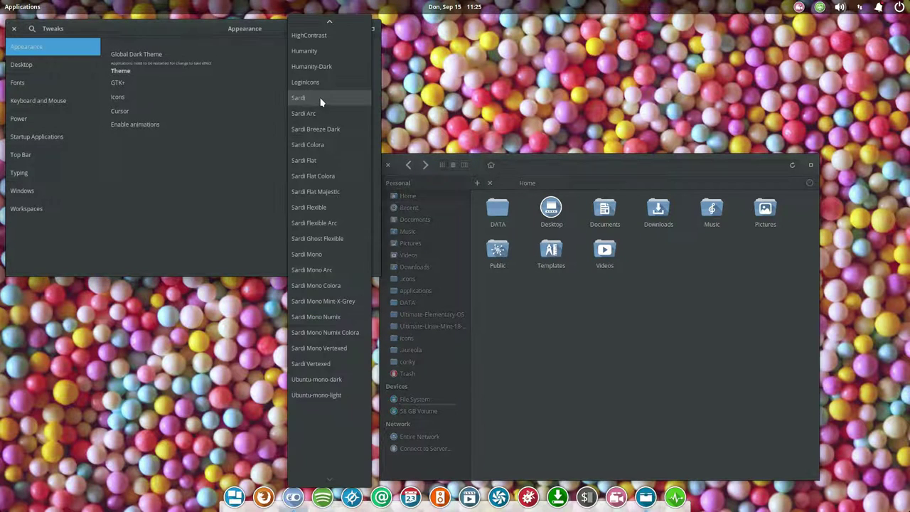
click(322, 117)
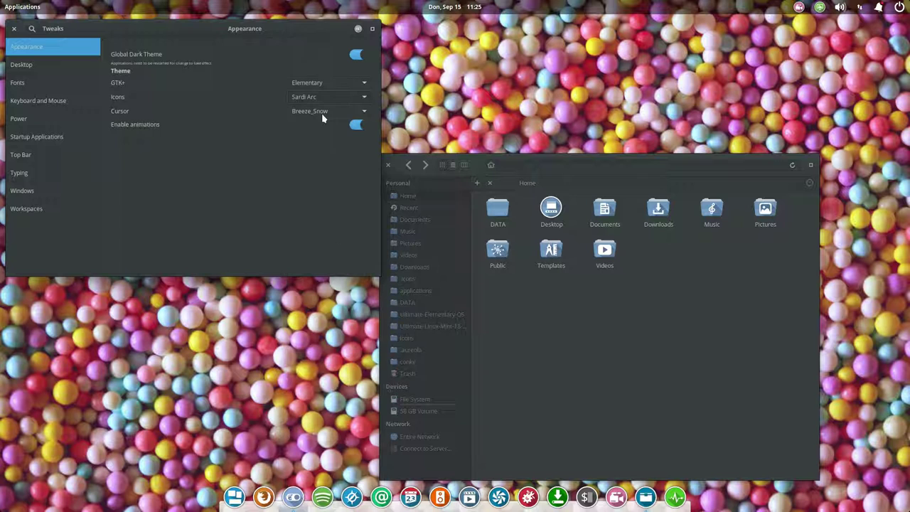
click(573, 331)
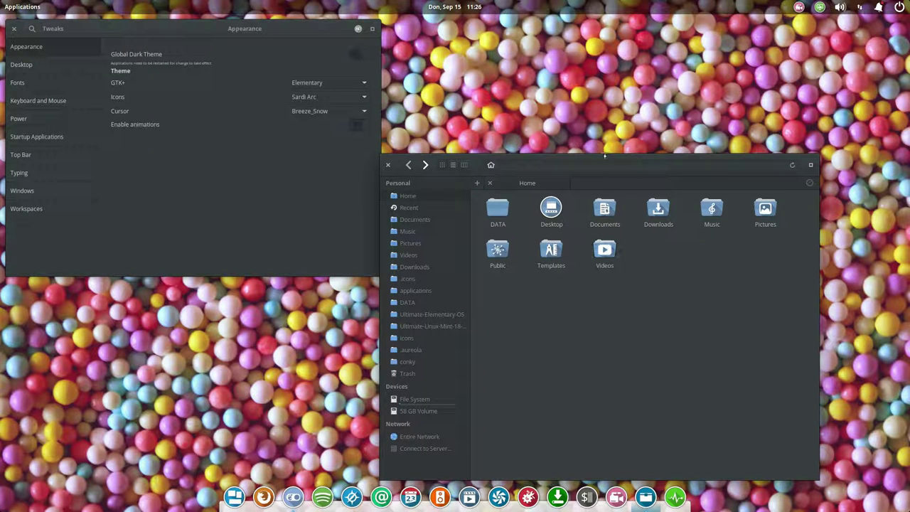
drag(605, 161, 641, 140)
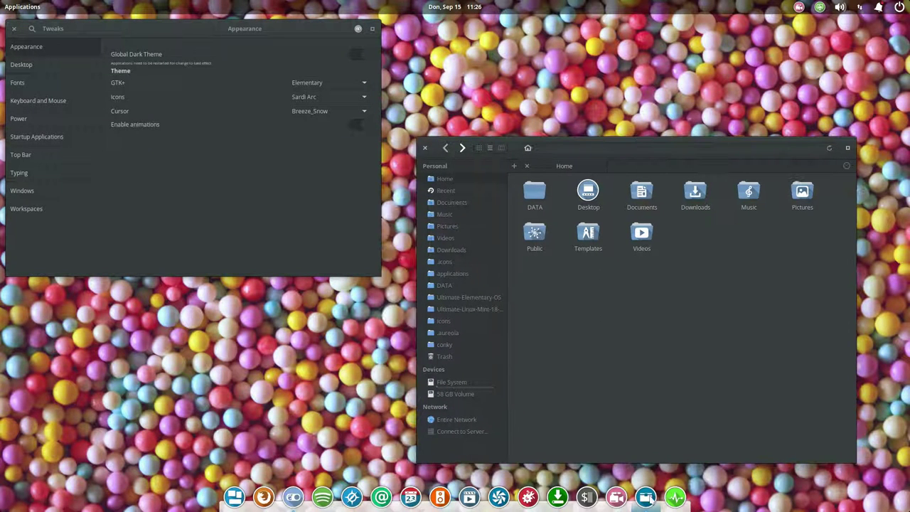
Step: View the About Files version information from the dock, then close it
right_click(645, 497)
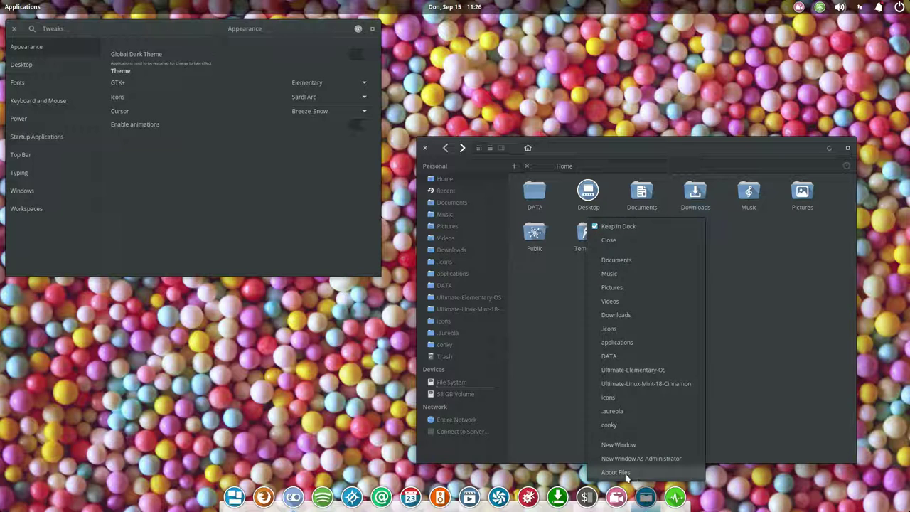
click(626, 227)
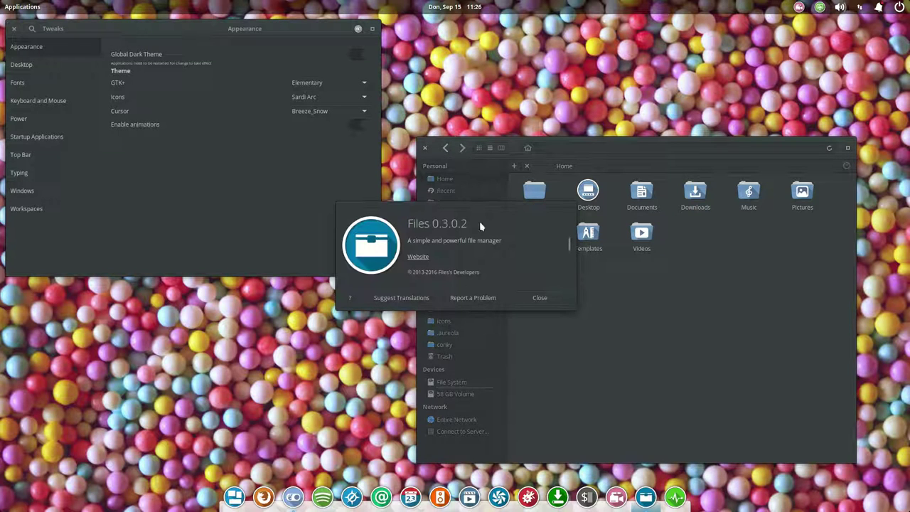
click(549, 299)
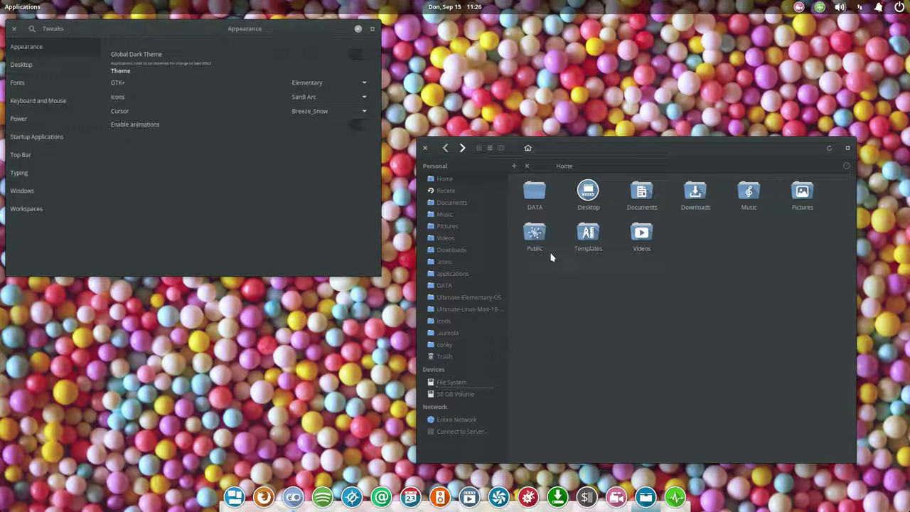
Step: Close and reopen Files on the Home folder, placed to the right
click(425, 148)
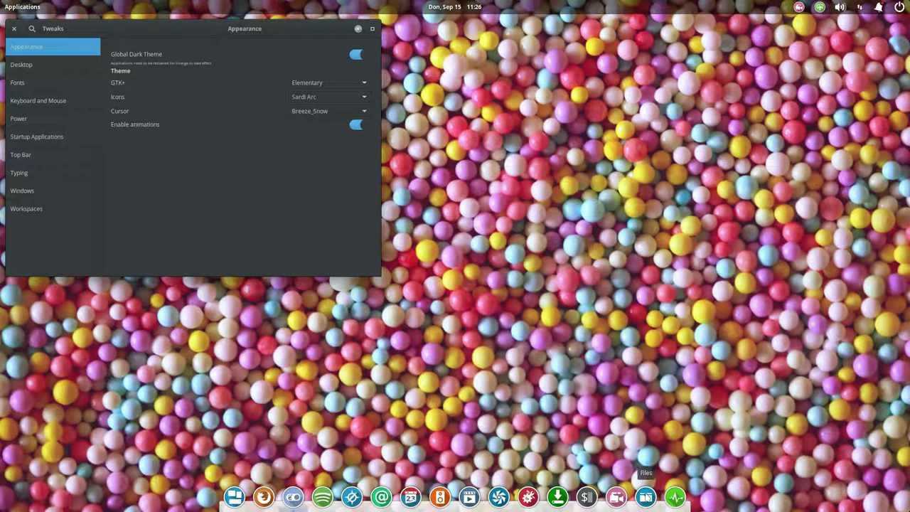
click(646, 496)
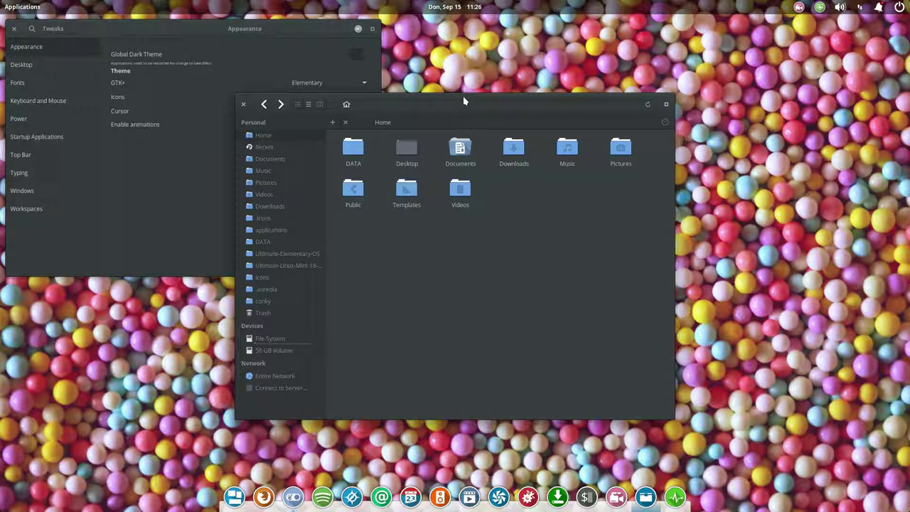
drag(464, 102, 655, 125)
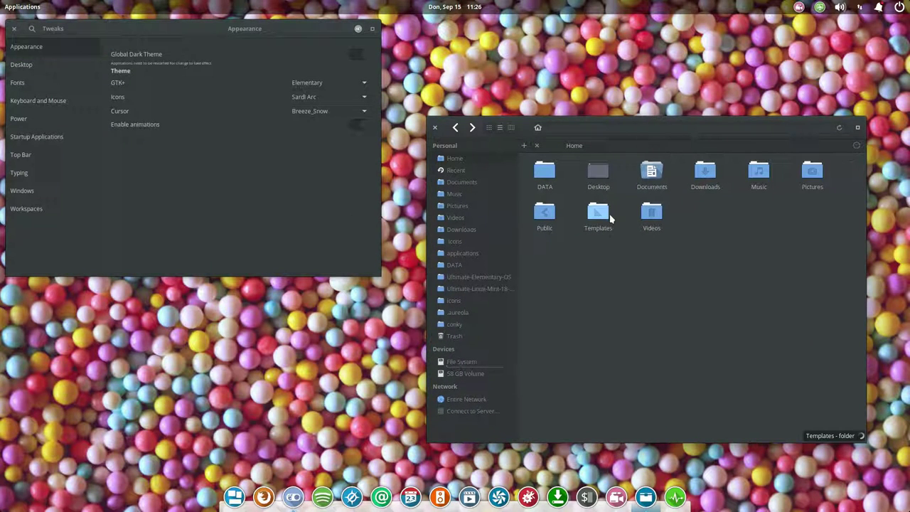
Step: Apply the Sardi Breeze Dark icon theme and reopen Files to preview it
click(325, 97)
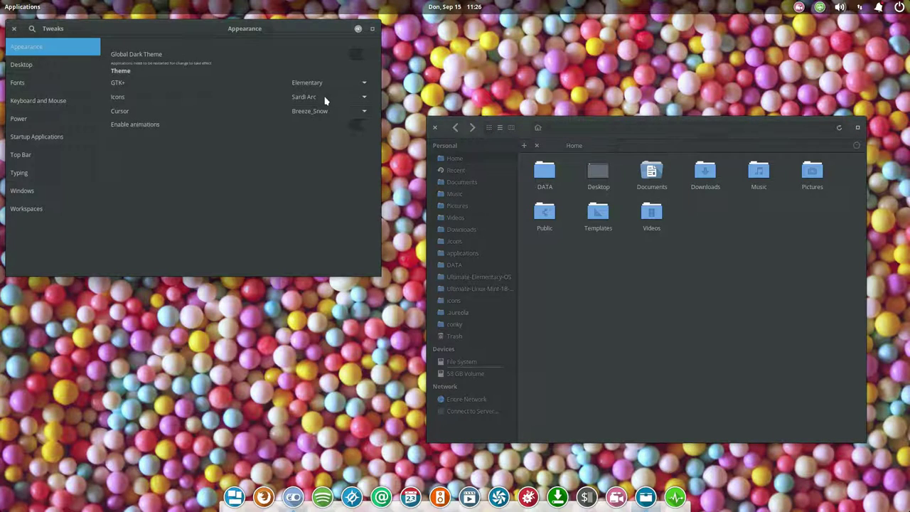
click(329, 113)
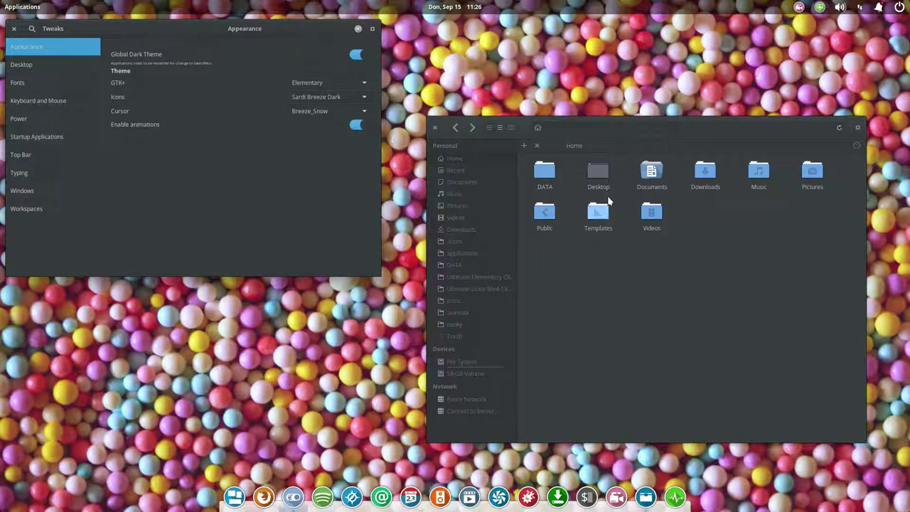
click(435, 127)
click(645, 497)
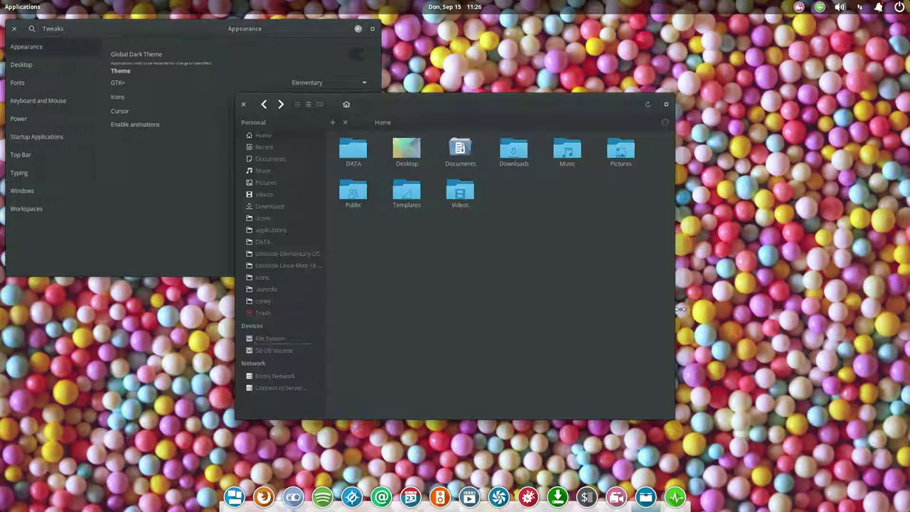
drag(468, 98, 639, 151)
Step: Set the icon theme to Sardi Colora and close Files
click(318, 98)
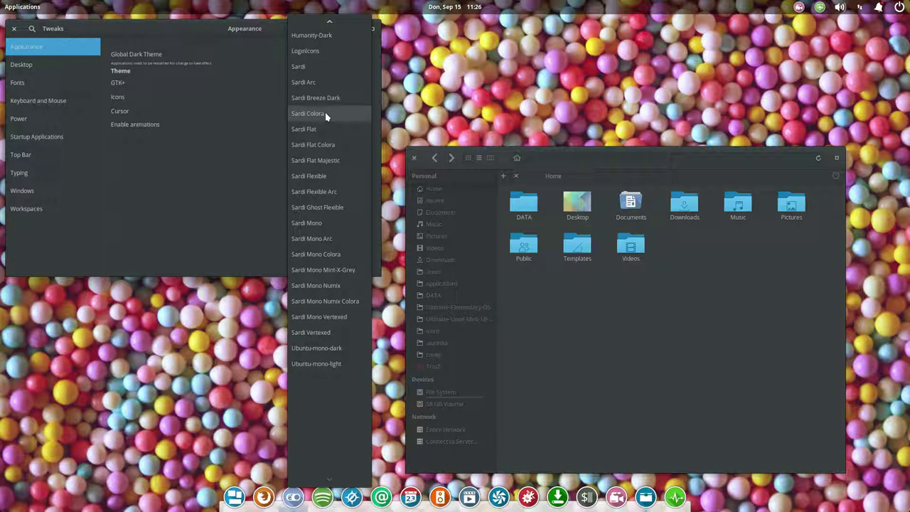
click(325, 114)
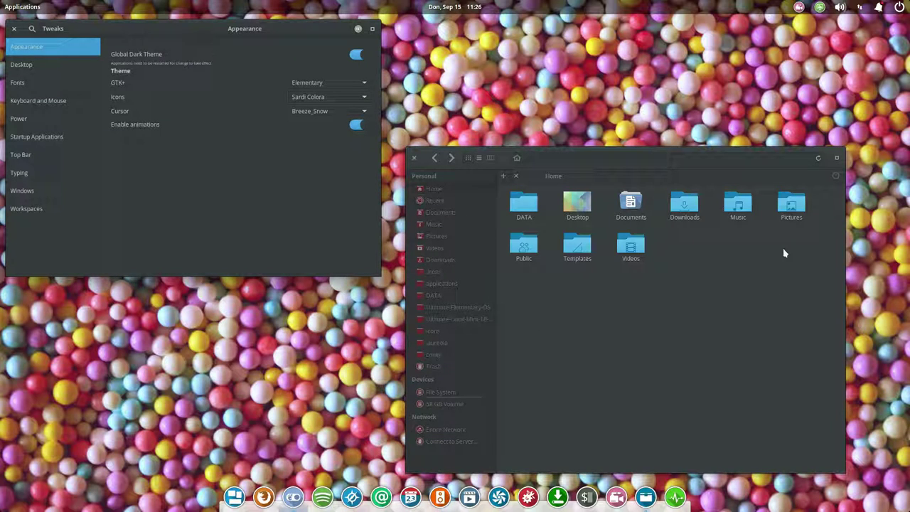
click(416, 158)
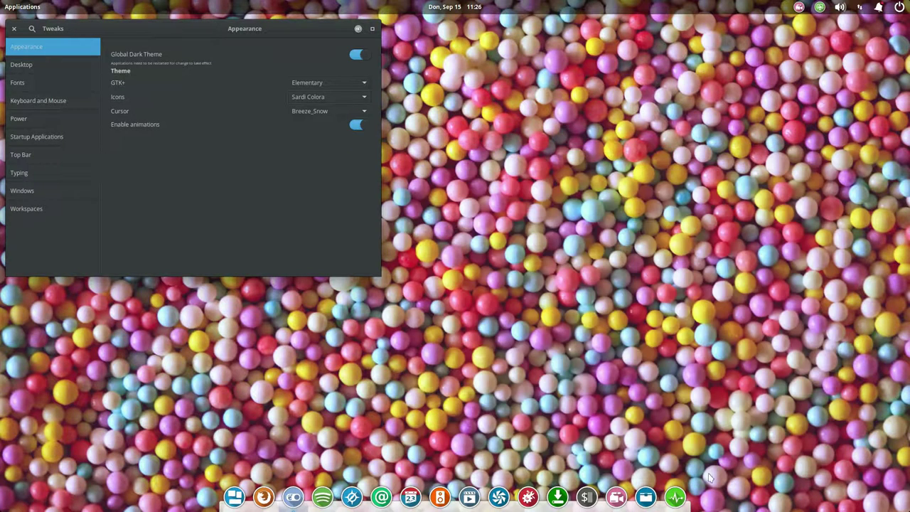
Step: Open a new Files window beside Tweaks showing the Home folder
click(647, 497)
right_click(647, 497)
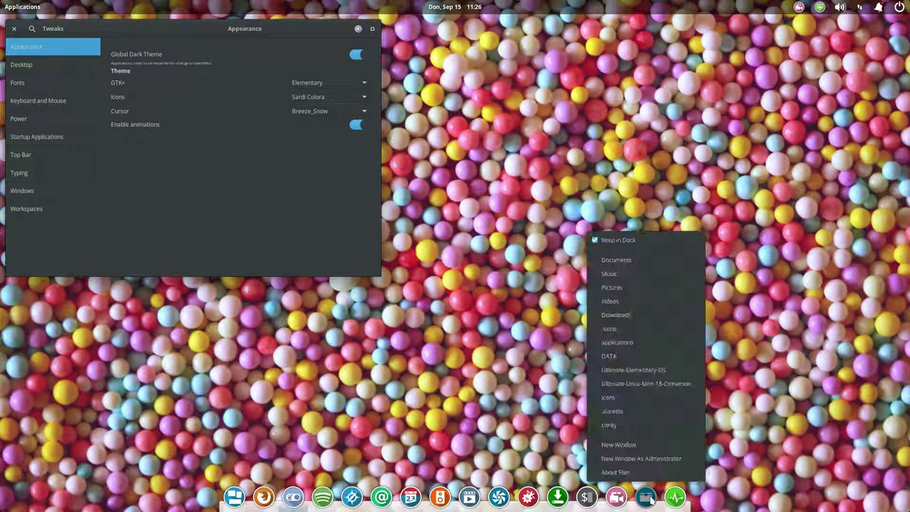
click(620, 288)
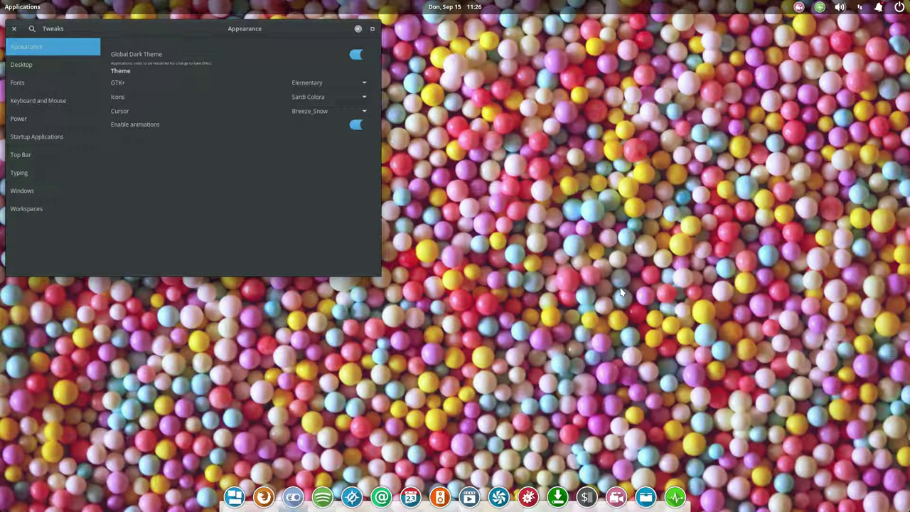
drag(450, 103, 660, 126)
click(495, 157)
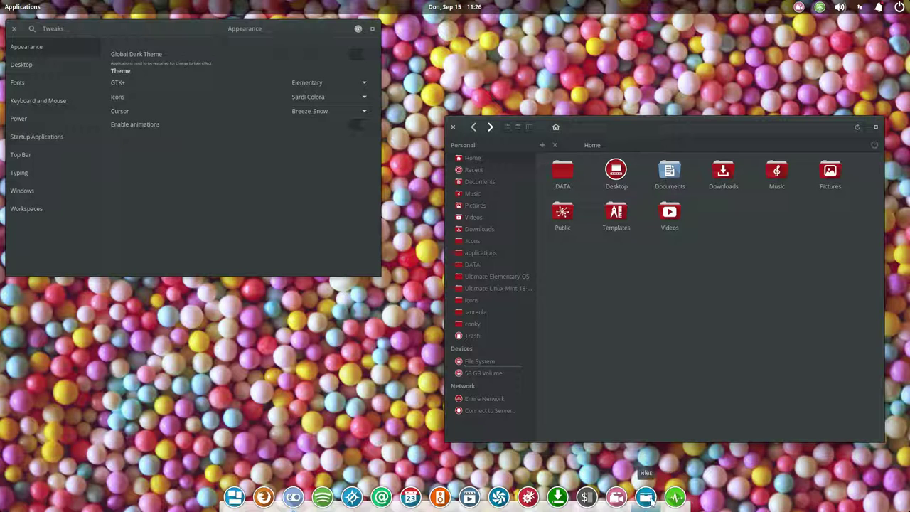
Step: Close Files, switch icons to Sardi Flat, and open the Plank dock preferences
click(453, 128)
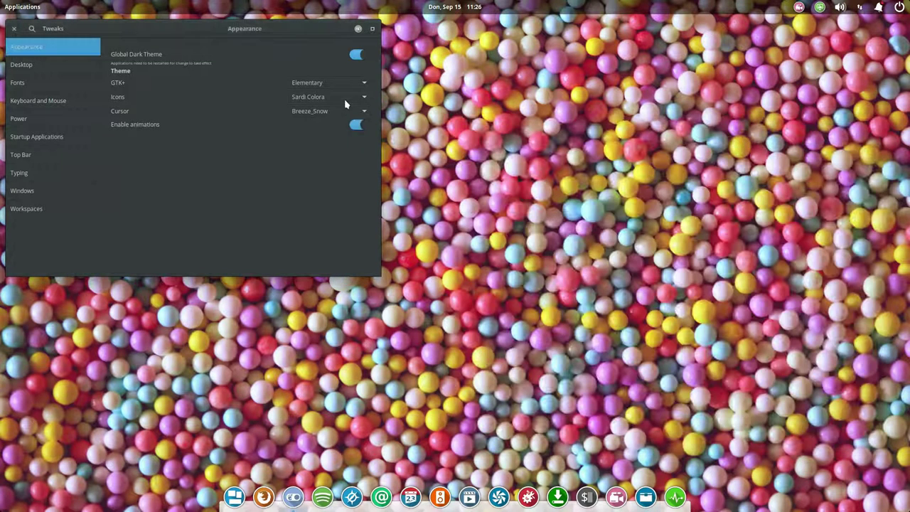
click(343, 97)
click(359, 112)
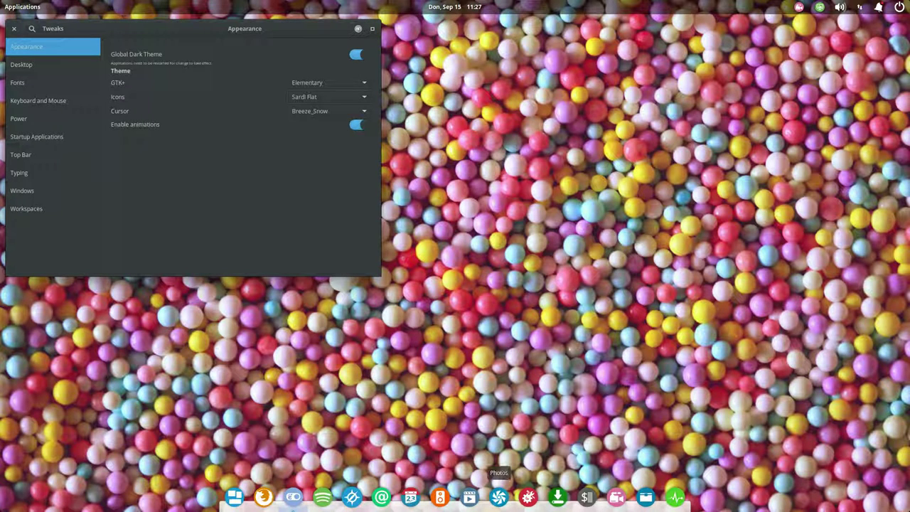
right_click(504, 496)
click(538, 489)
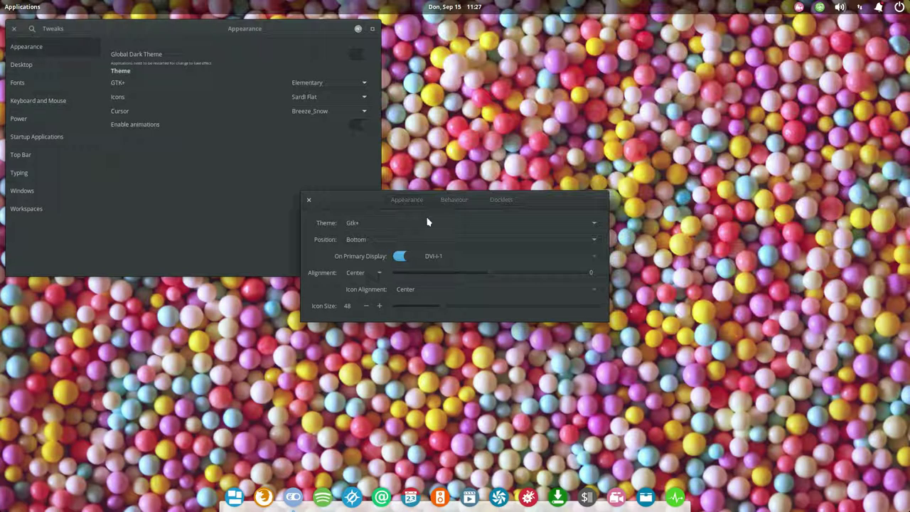
Step: Keep Window Dodge as the dock hiding mode and look over the Docklets
click(451, 200)
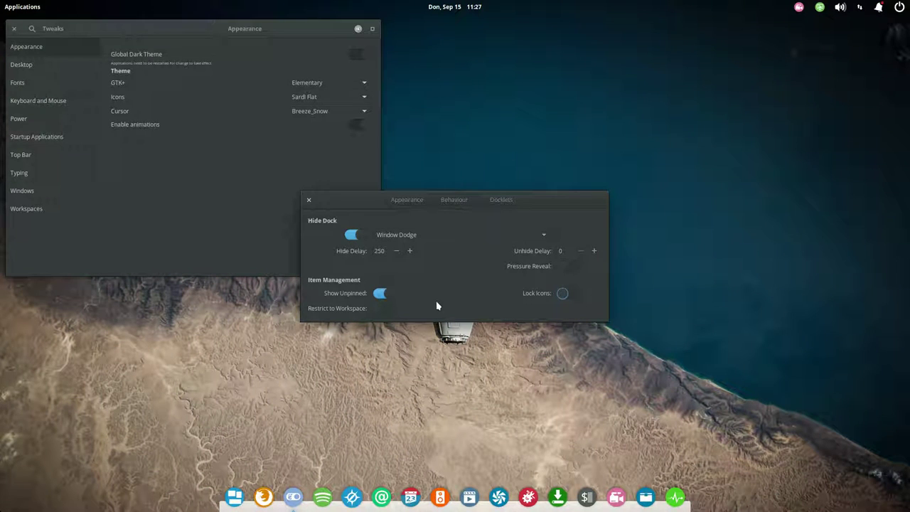
click(517, 236)
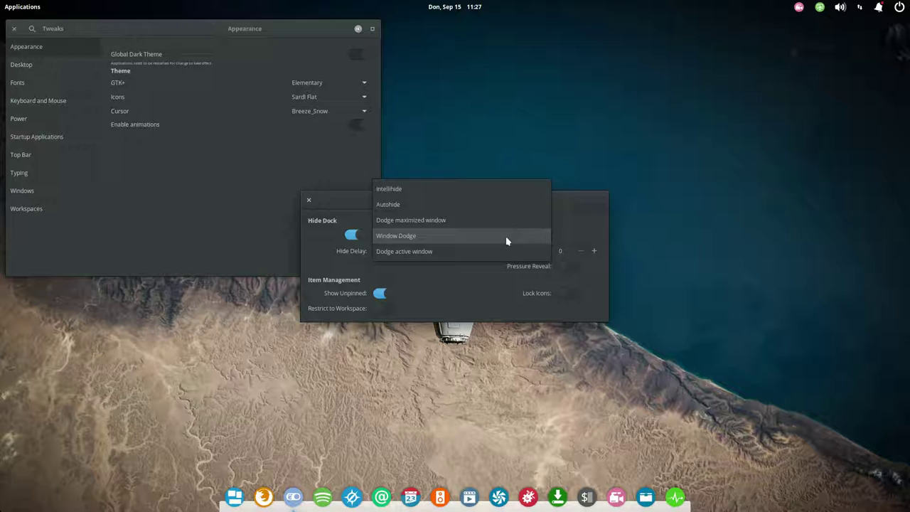
click(506, 241)
click(501, 201)
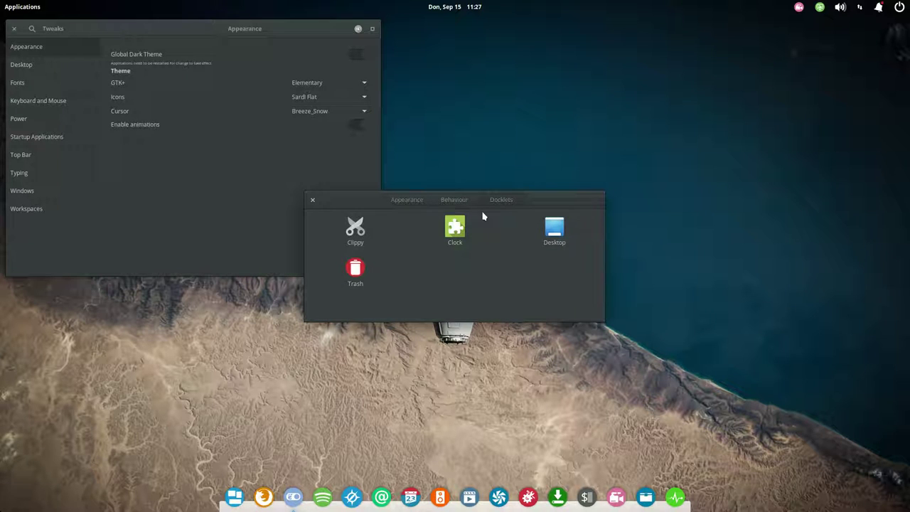
Step: Change the dock theme to Transparent, then Matte, and close Plank Preferences
click(407, 201)
click(398, 224)
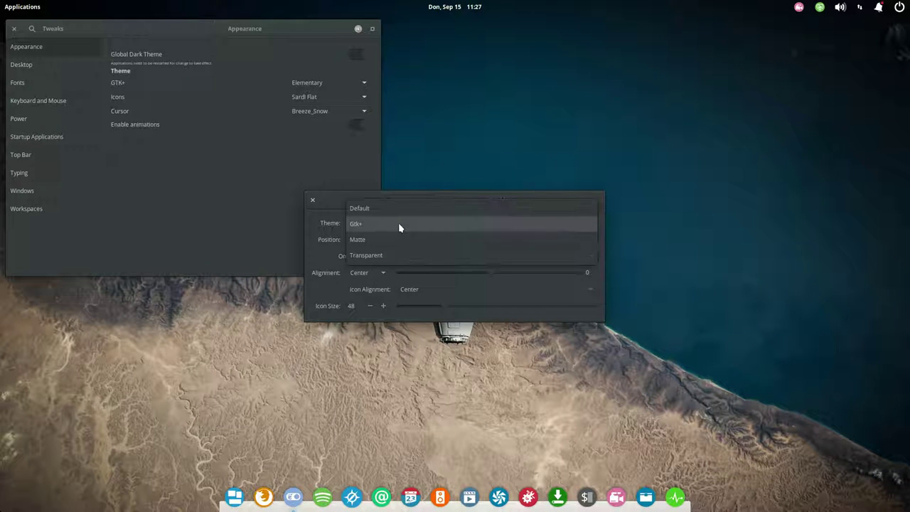
click(404, 256)
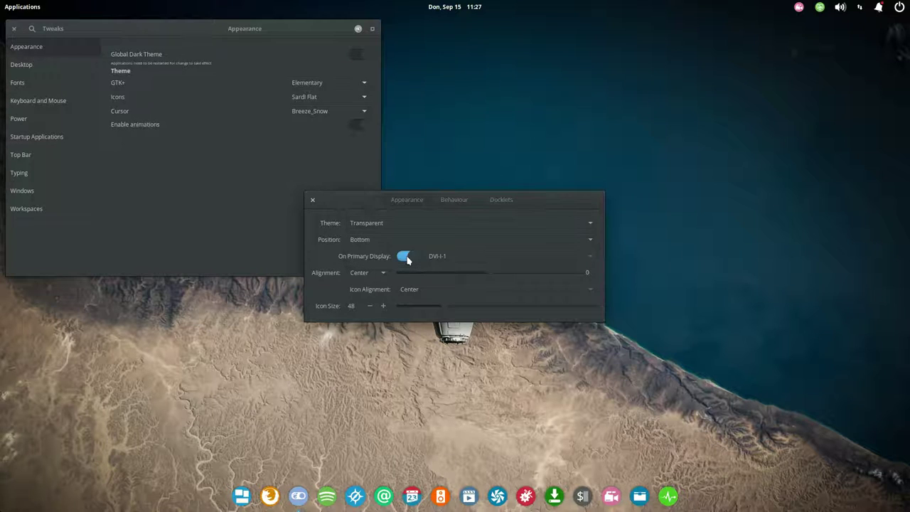
click(392, 223)
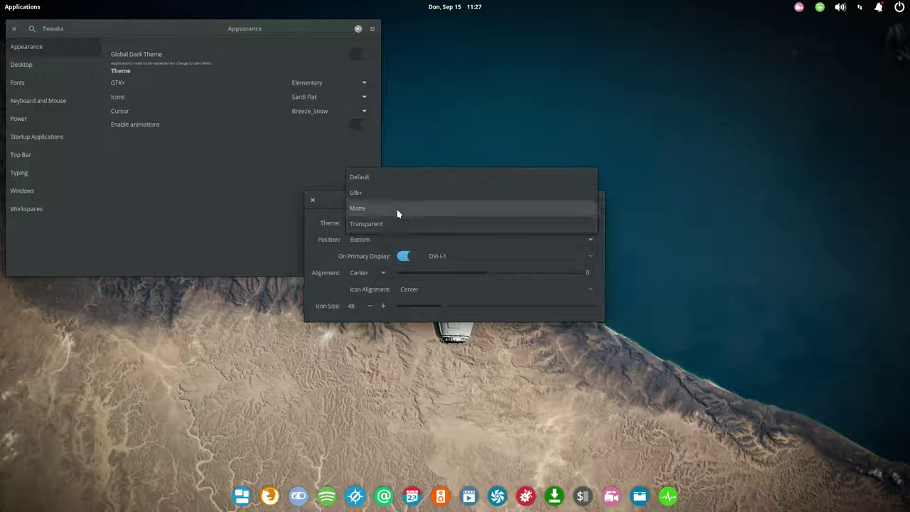
click(399, 212)
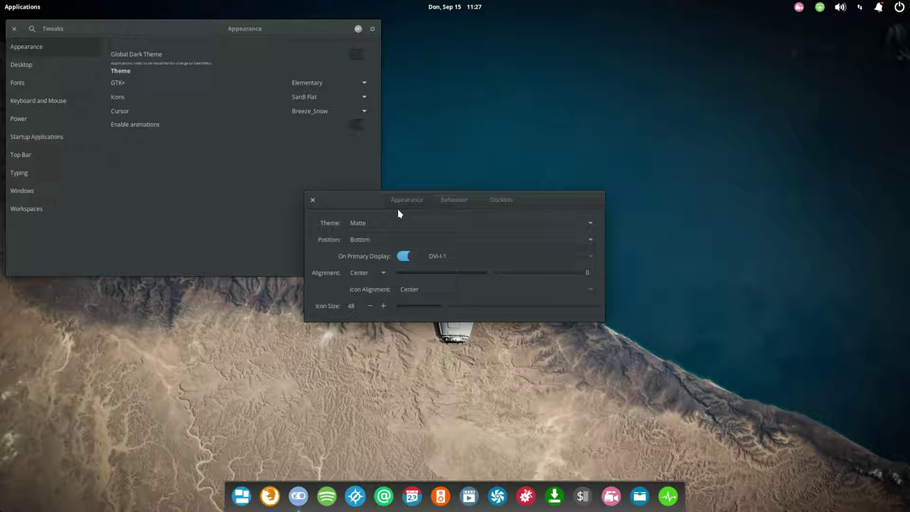
click(312, 201)
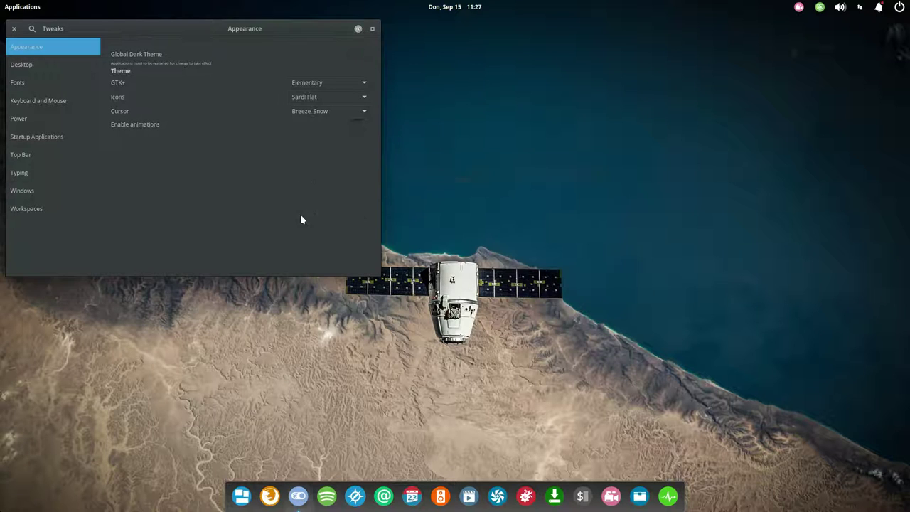
Step: Open Files beside Tweaks and switch the icon theme to Sardi Flat Colora
click(640, 497)
drag(488, 102, 669, 137)
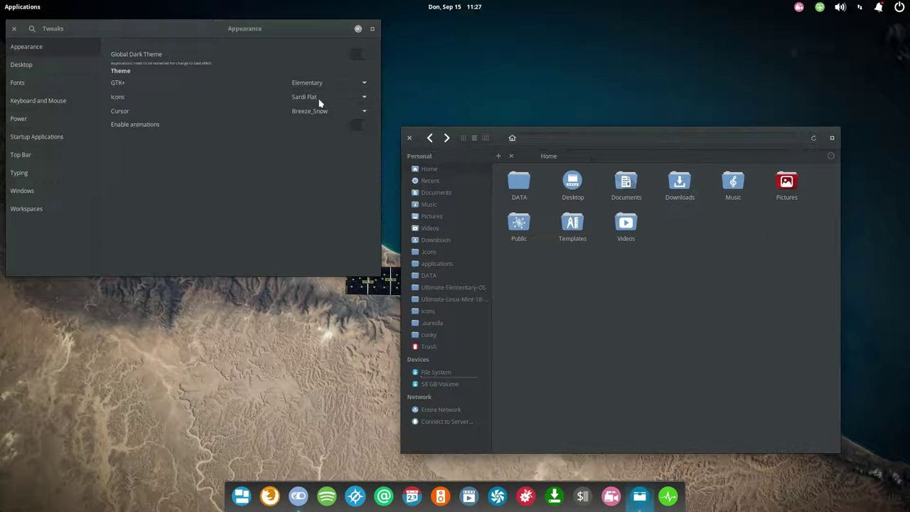
click(319, 103)
click(325, 116)
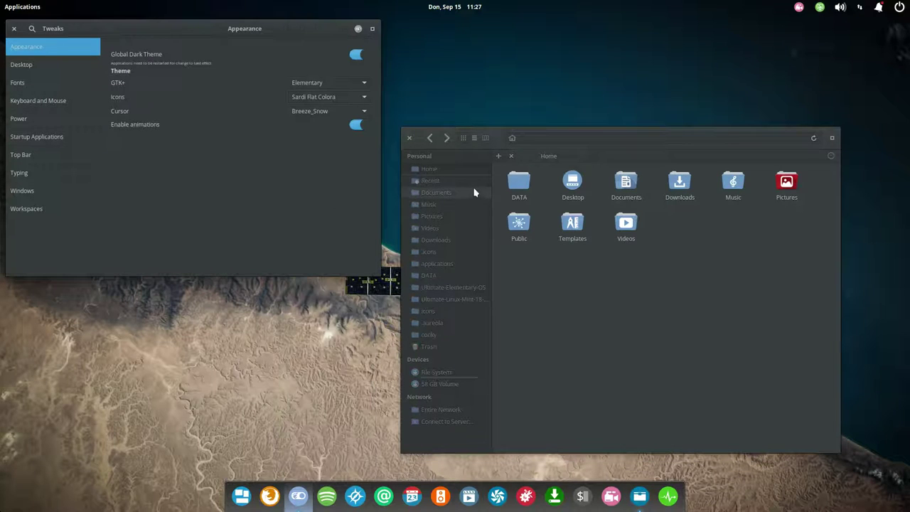
Step: Reopen Files to the right of Tweaks and glance at the session power menu
click(586, 310)
click(408, 137)
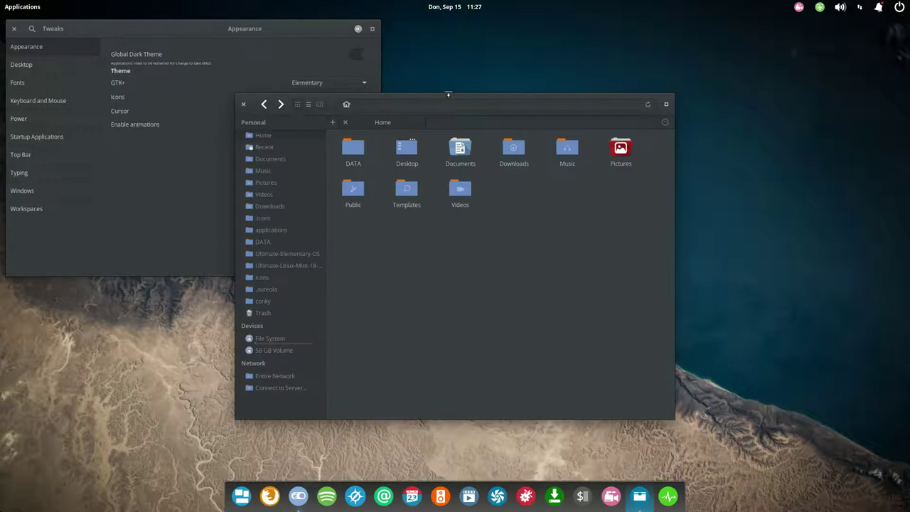
drag(453, 98, 627, 142)
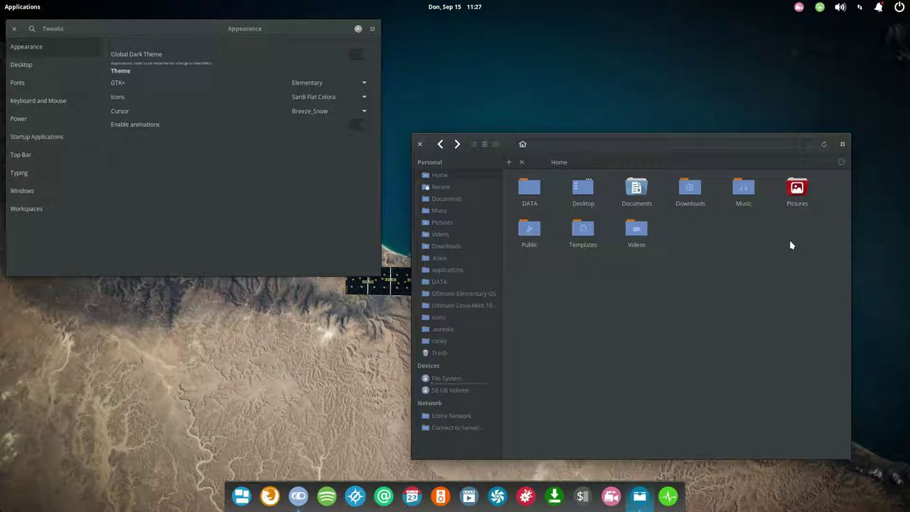
click(899, 8)
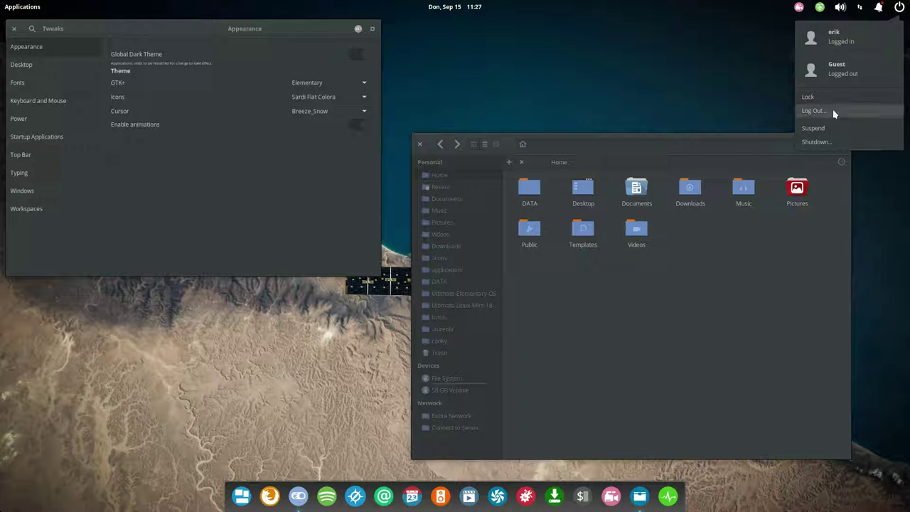
click(693, 347)
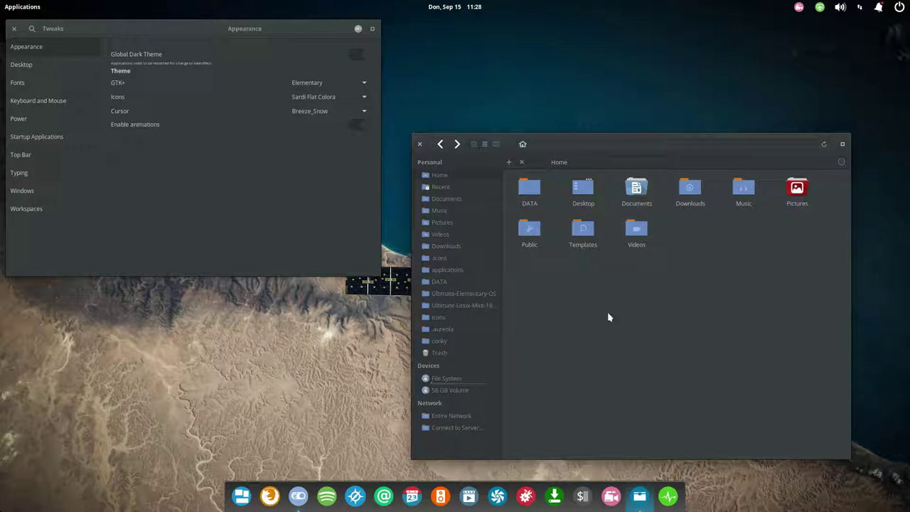
Step: Switch the icon theme to Sardi Flat Majestic and preview it in Files
click(420, 144)
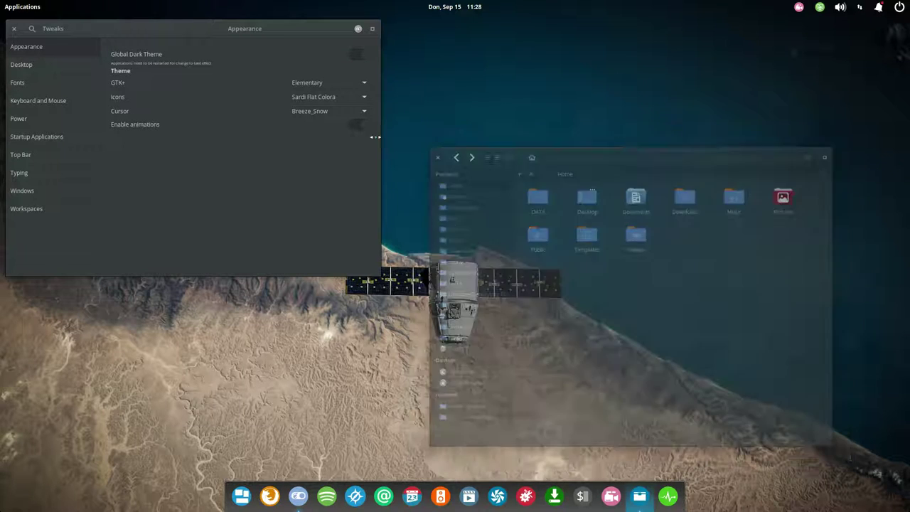
click(333, 96)
click(331, 112)
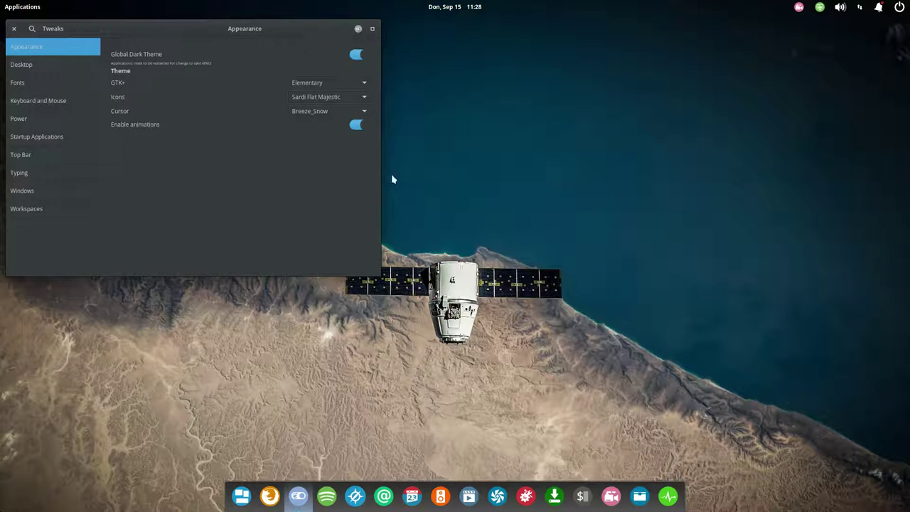
click(641, 499)
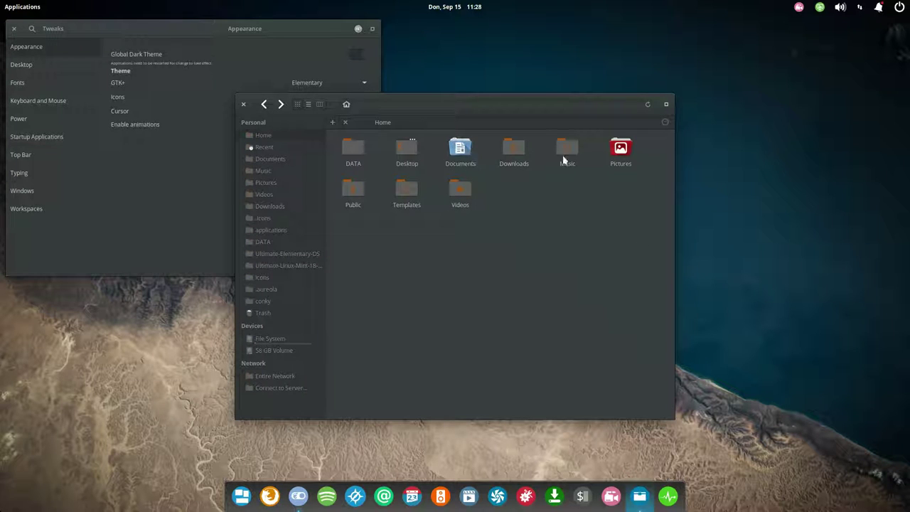
Step: Switch the icon theme to Sardi Flexible and preview it in Files
click(243, 103)
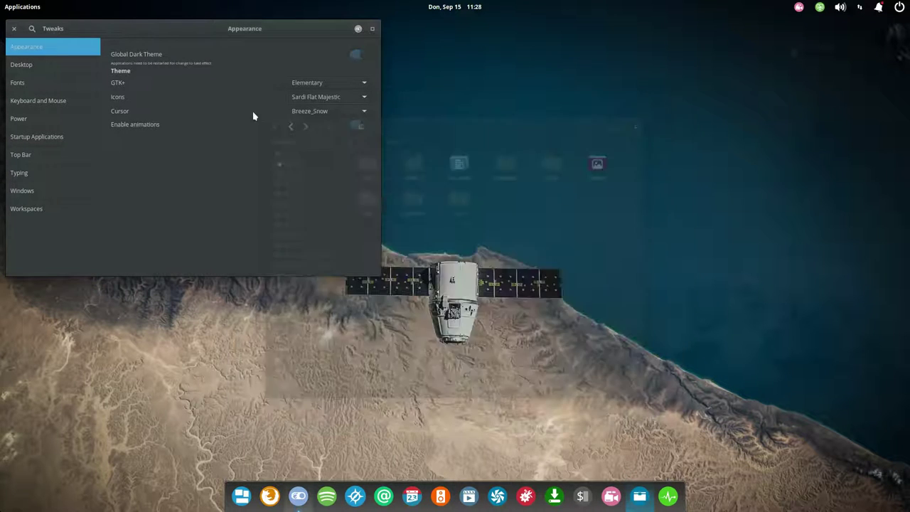
click(312, 97)
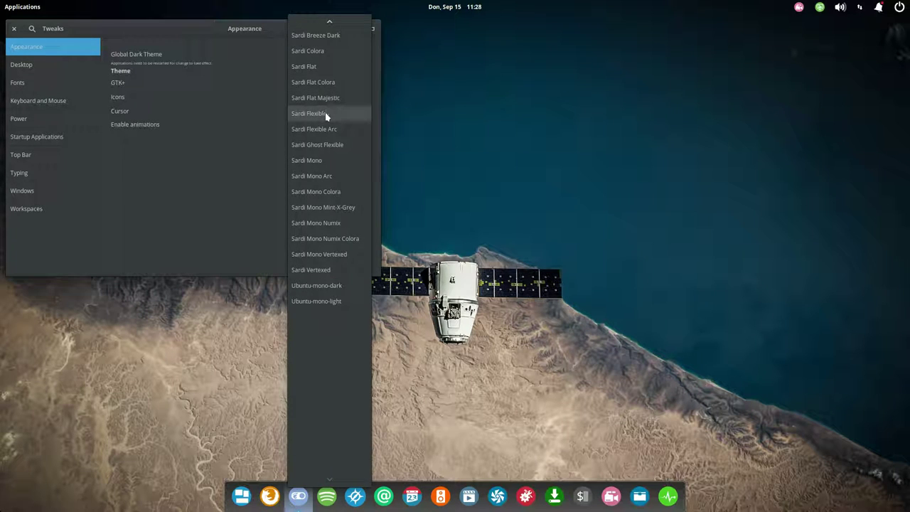
click(325, 113)
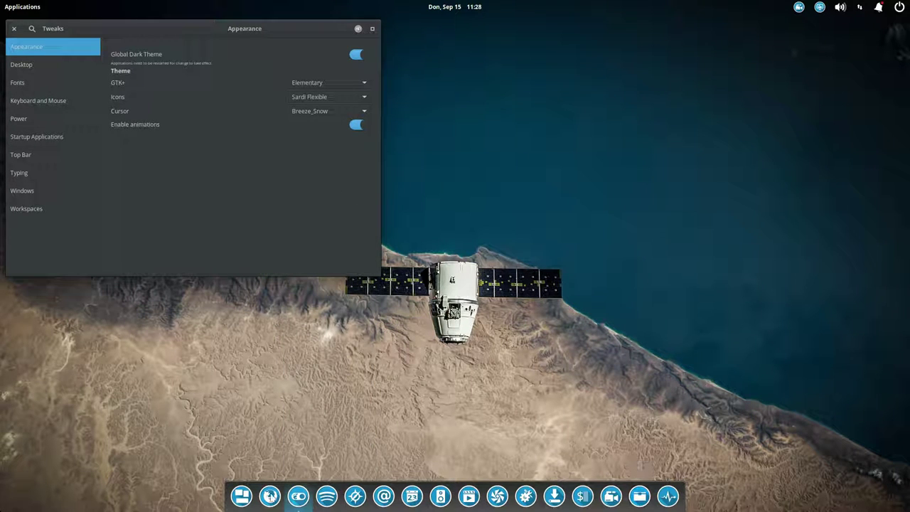
click(640, 497)
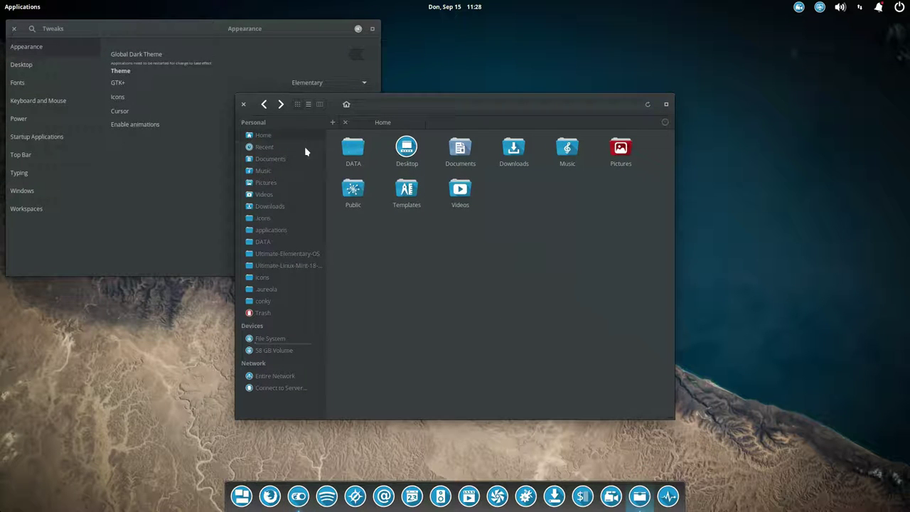
Step: Switch the icon theme to Sardi Flexible Arc and preview it in Files
click(243, 104)
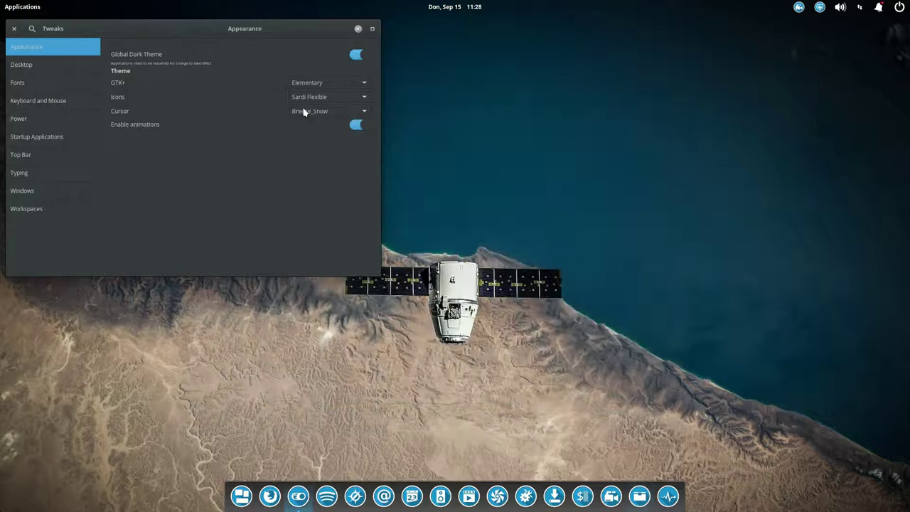
click(312, 112)
click(327, 116)
click(646, 497)
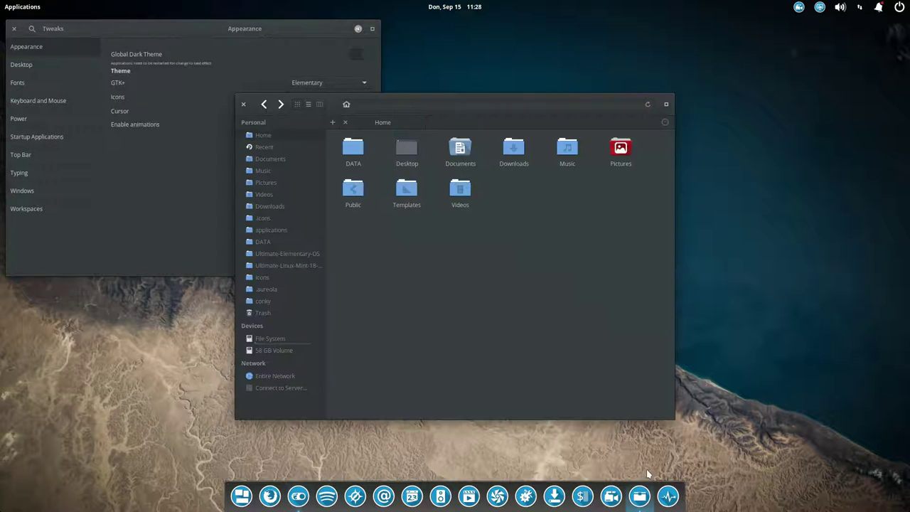
Step: Switch the icon theme to Sardi Ghost Flexible and preview it in Files
click(244, 105)
click(319, 103)
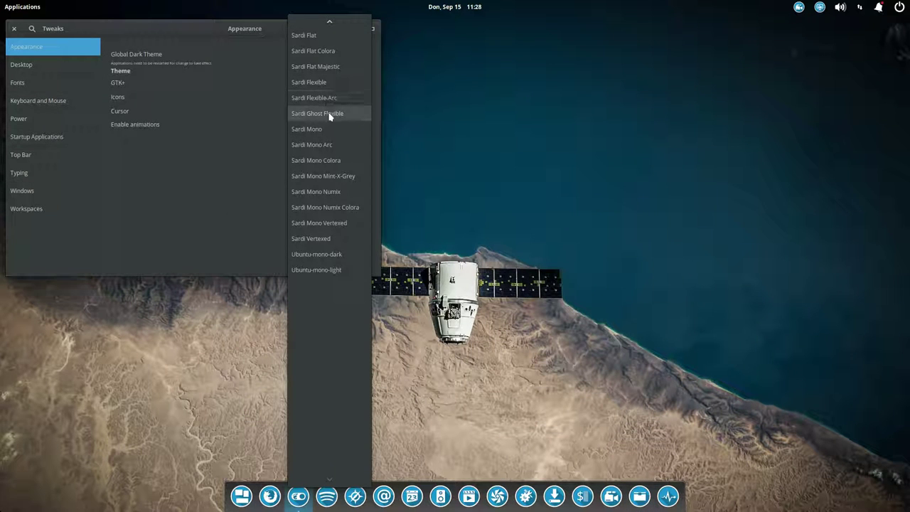
click(330, 115)
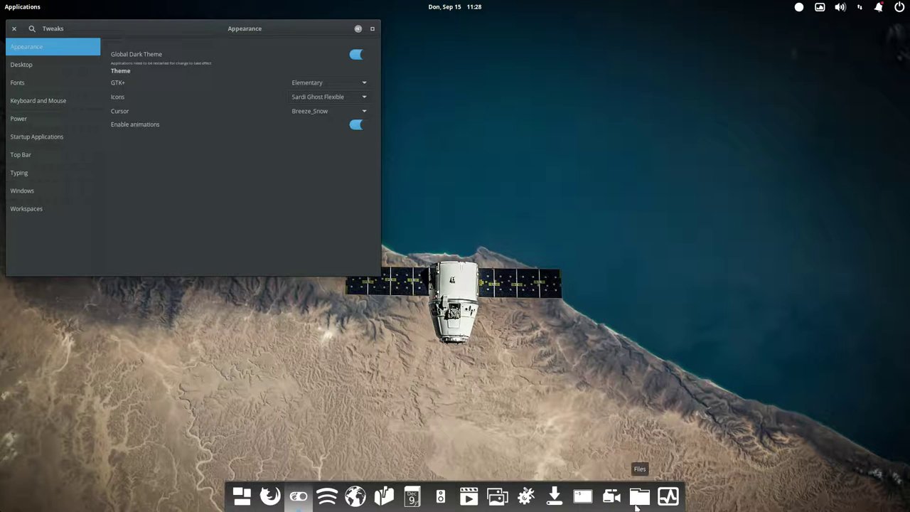
click(640, 496)
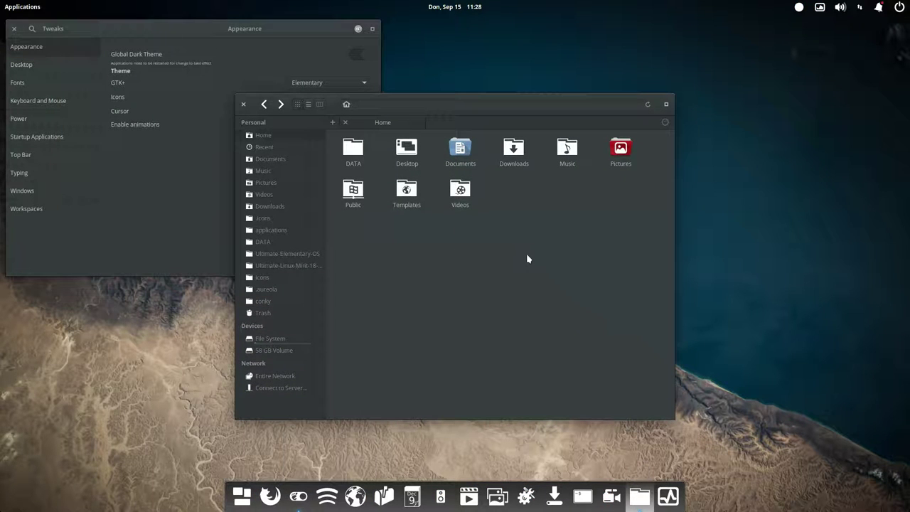
Step: Switch to Sardi Mono and preview it in Files moved aside from Tweaks
click(243, 105)
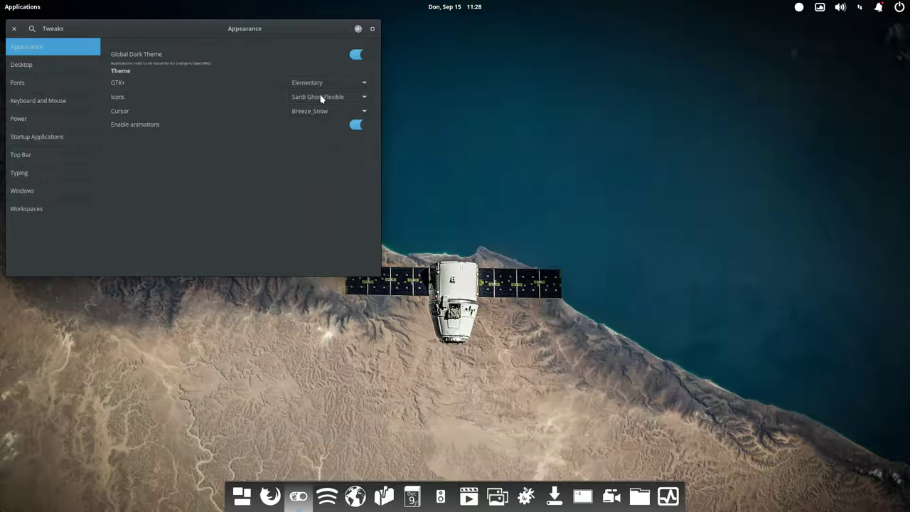
click(320, 97)
click(329, 116)
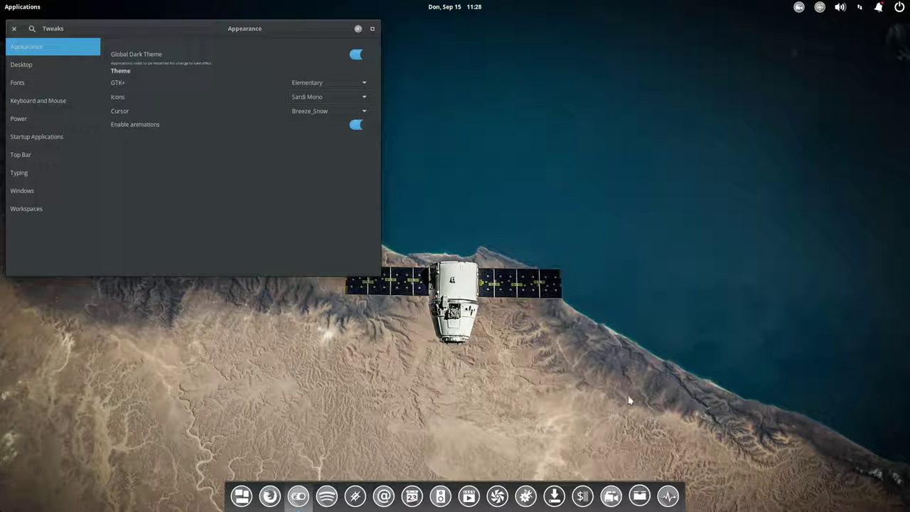
click(641, 496)
drag(488, 95, 669, 126)
click(329, 97)
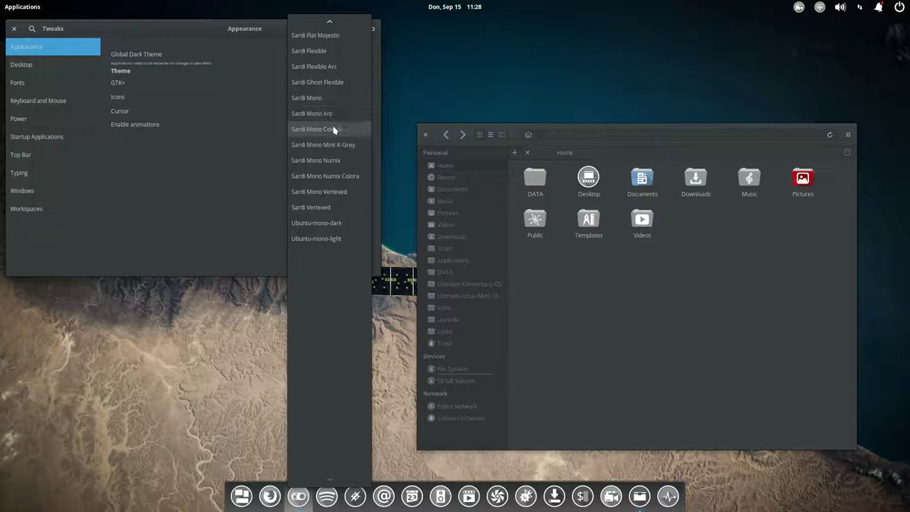
Step: Apply the Sardi Mono Colora icon theme and reopen Files to inspect the folder icons
click(333, 128)
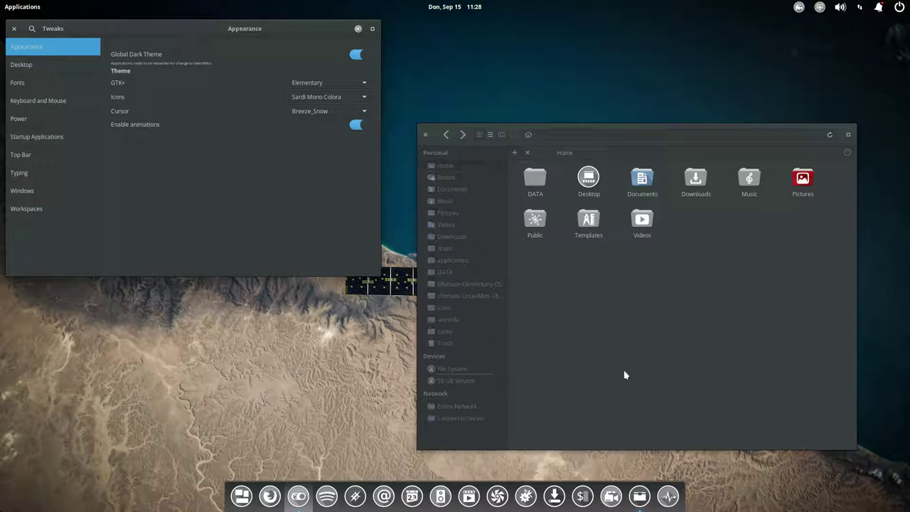
click(639, 498)
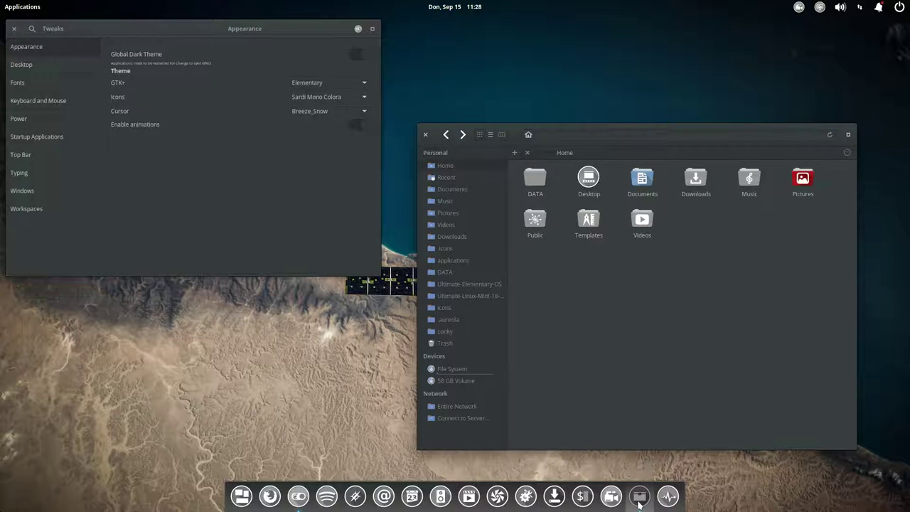
right_click(639, 503)
click(762, 293)
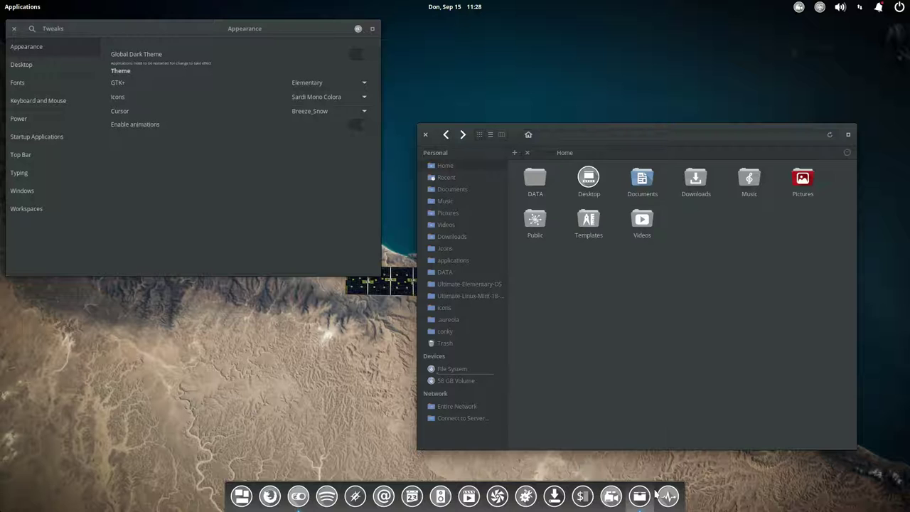
click(425, 134)
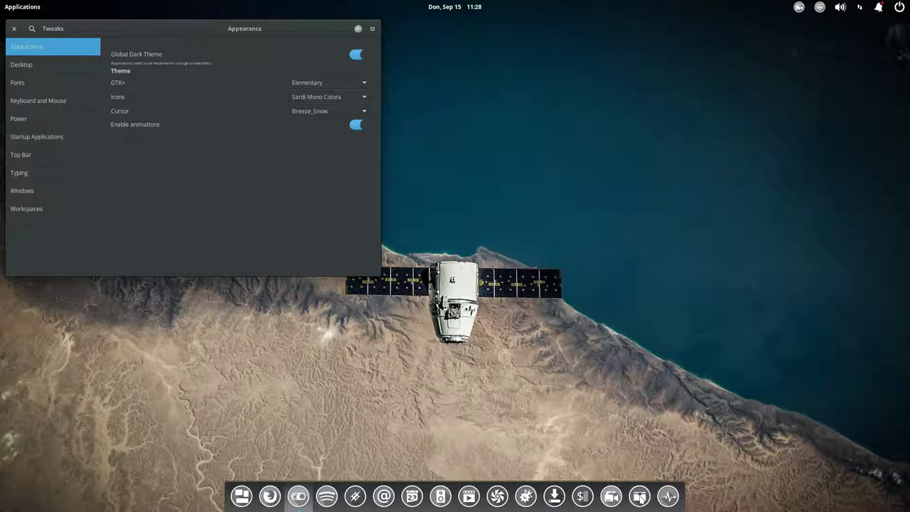
click(639, 496)
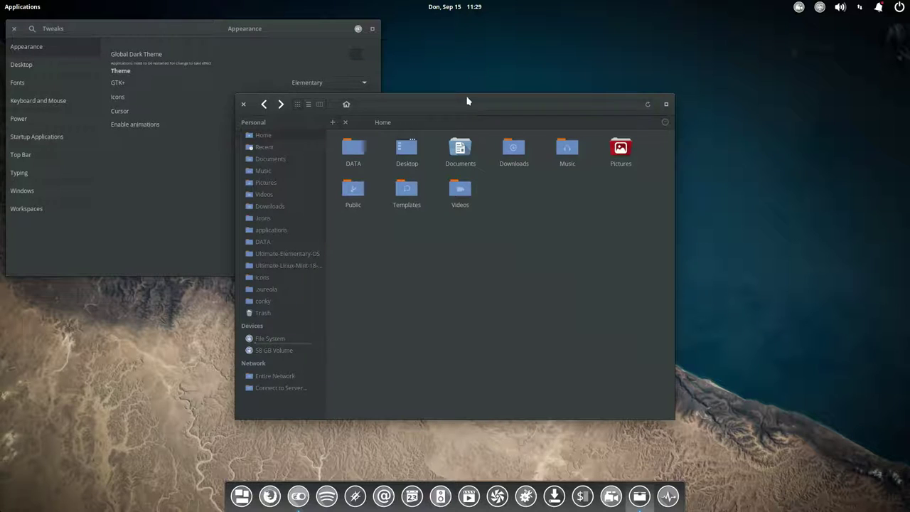
drag(479, 97, 632, 128)
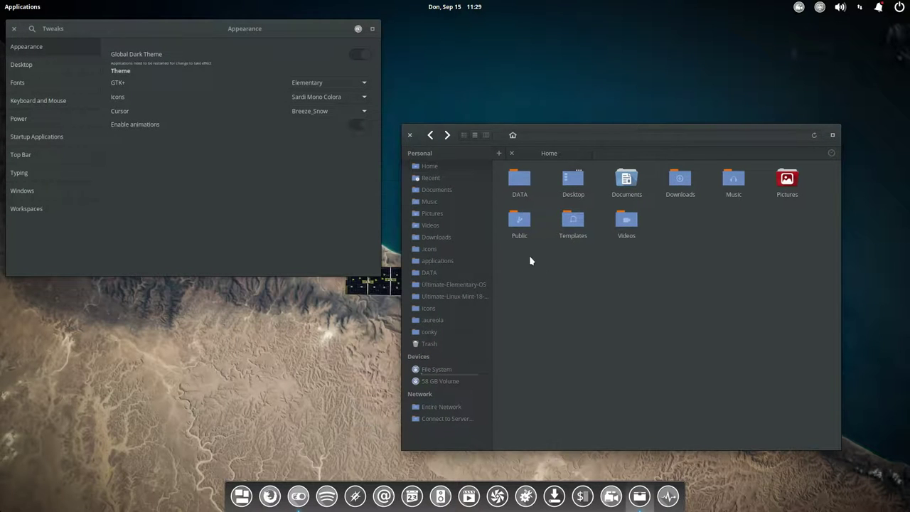
drag(518, 258, 711, 214)
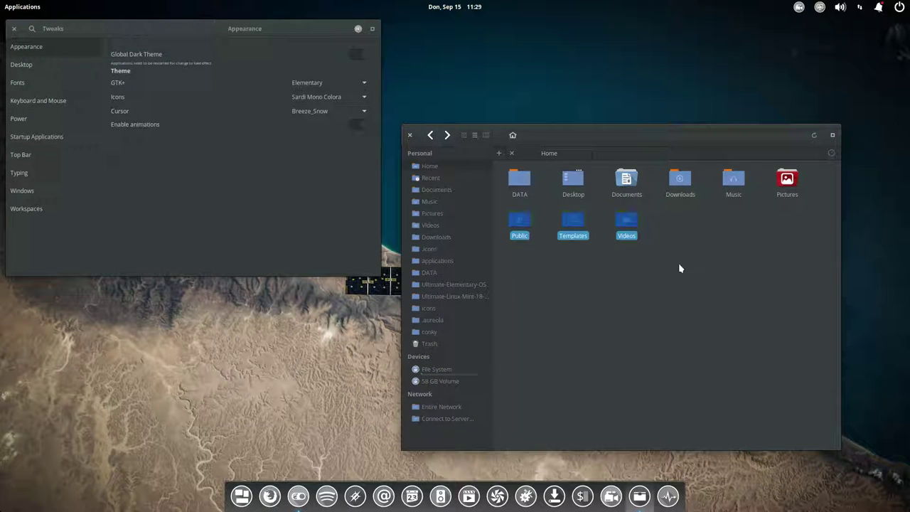
click(629, 294)
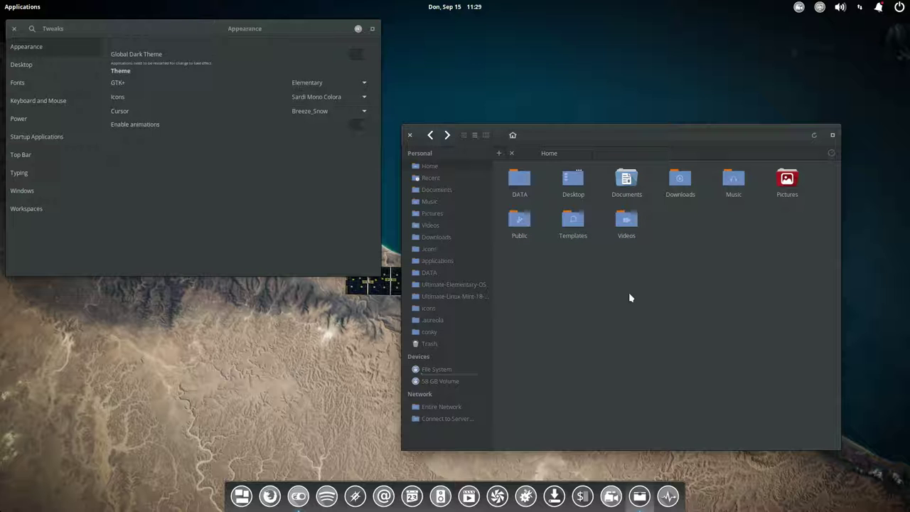
Step: Switch the icon theme to Sardi Mono Mint-X-Grey and reopen Files to check it
click(360, 98)
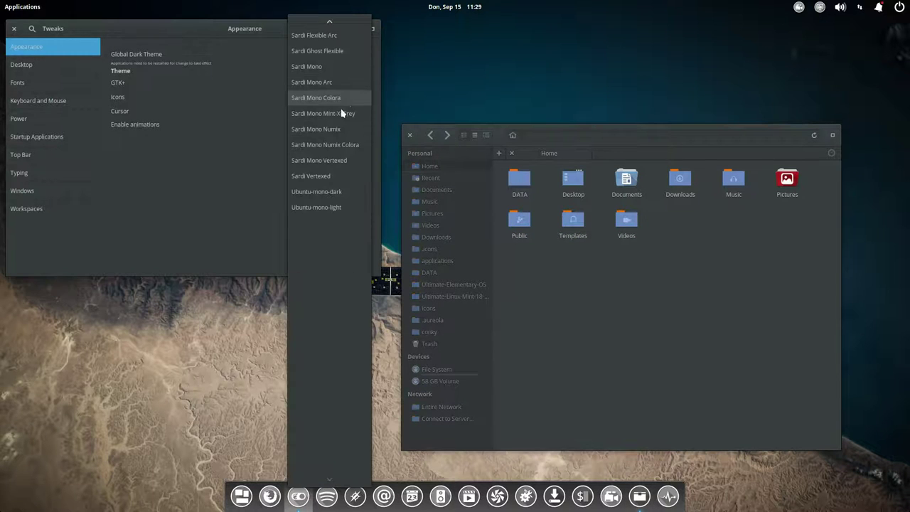
click(337, 113)
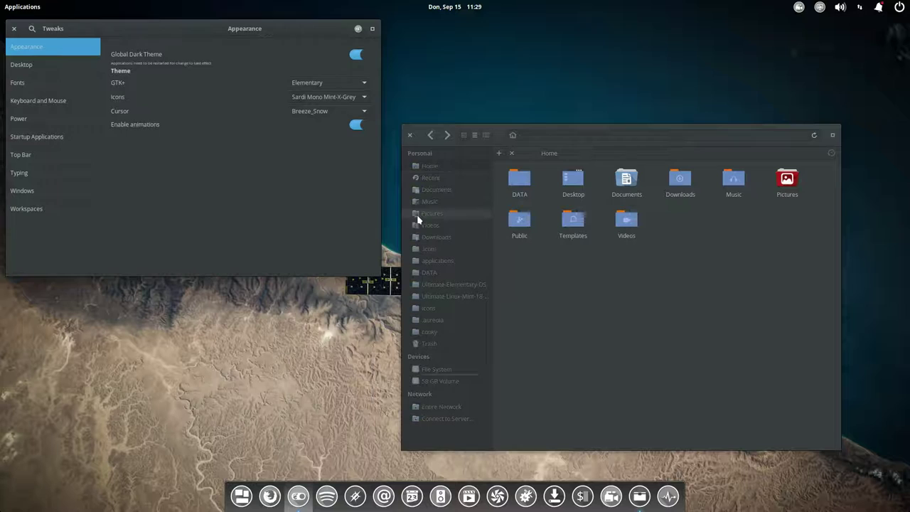
click(409, 134)
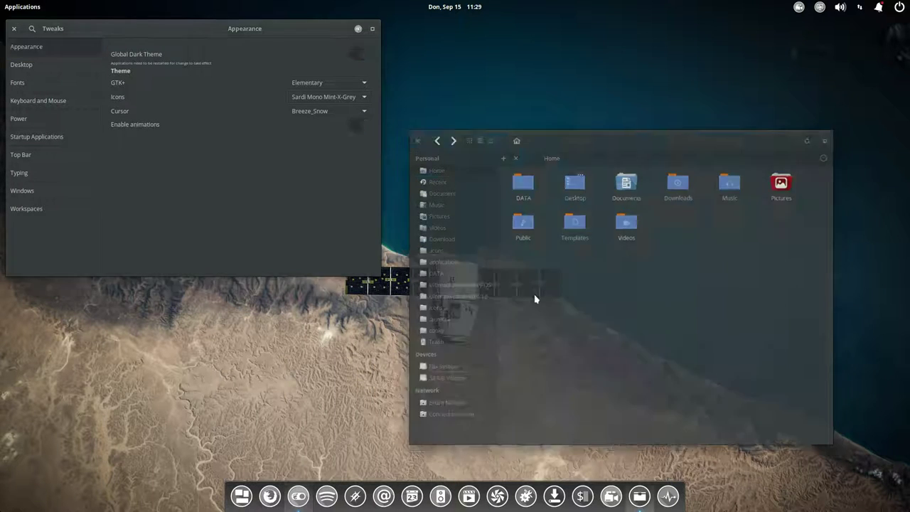
click(640, 495)
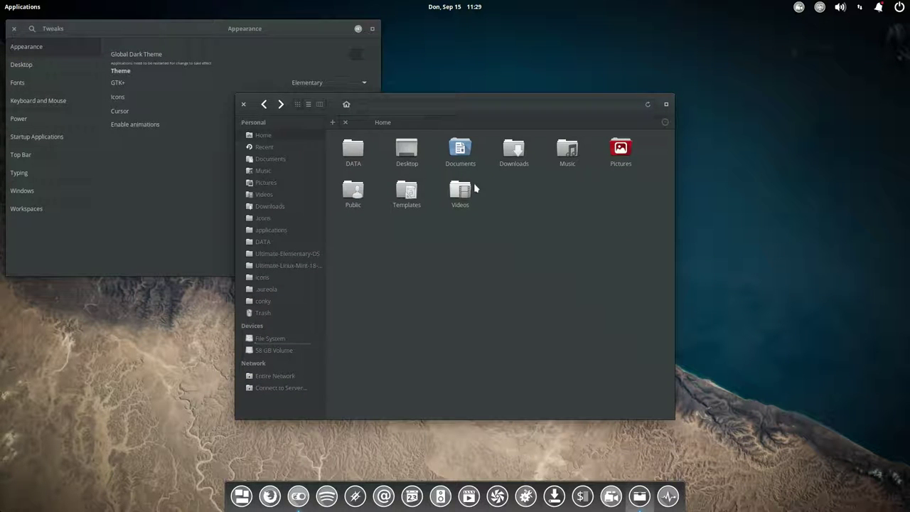
Step: Apply the Sardi Mono Numix Colora icon theme and preview it in a reopened Files window
click(244, 105)
click(302, 104)
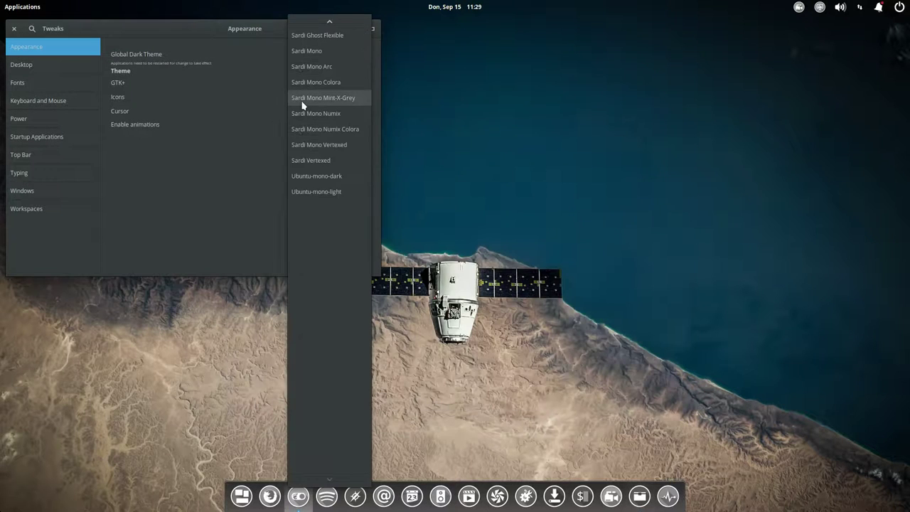
click(340, 130)
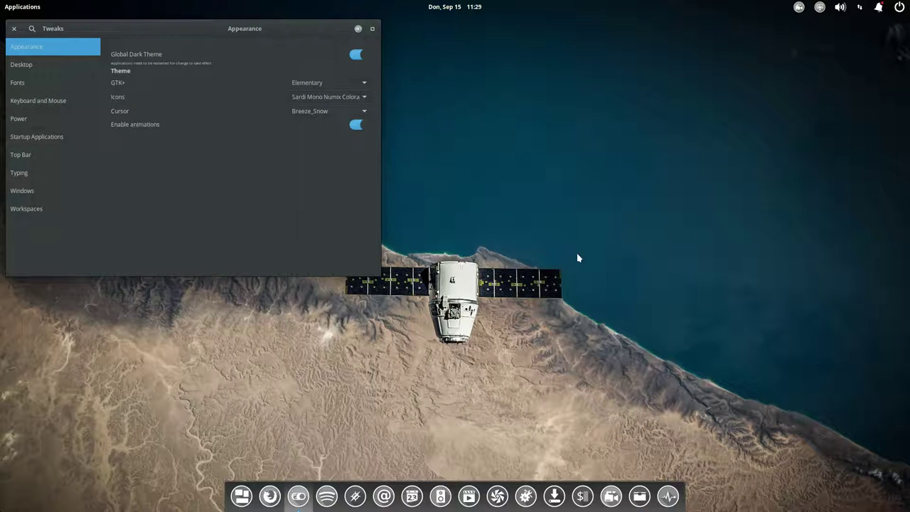
click(639, 496)
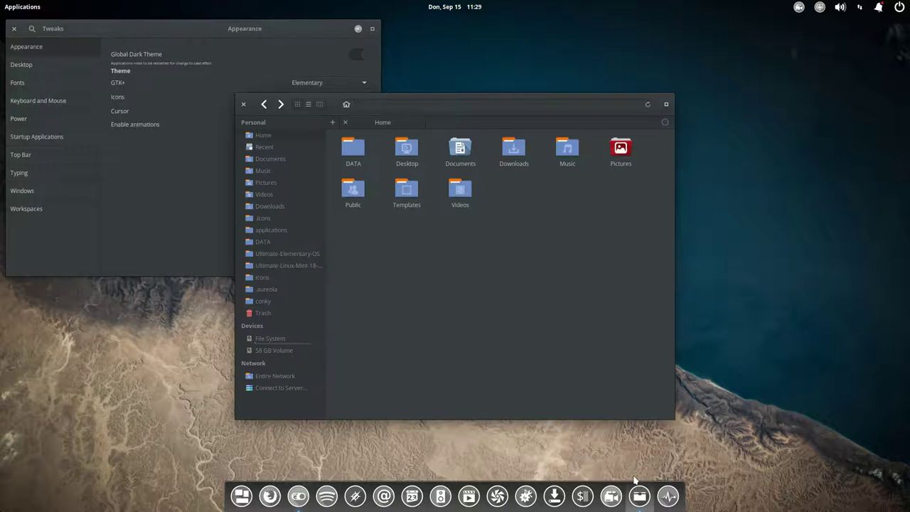
drag(469, 101, 656, 105)
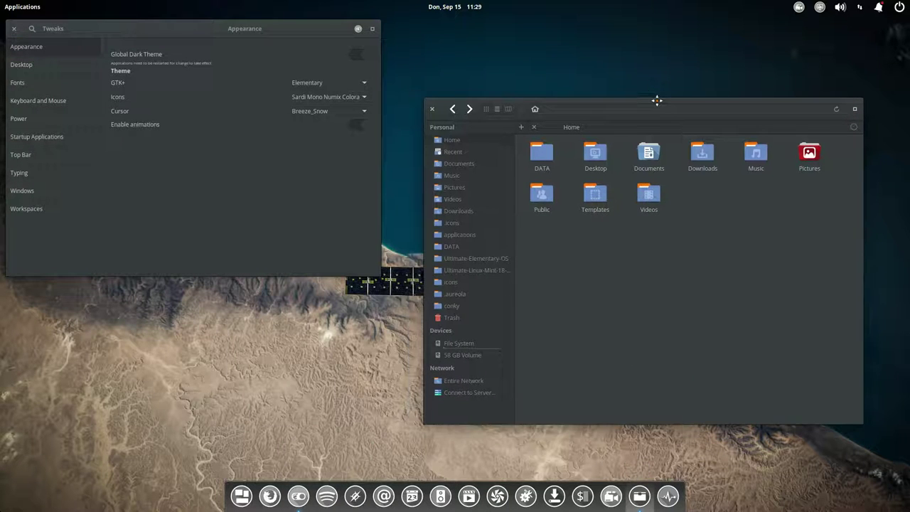
Step: Try the Sardi Mono Vertexed icon theme, reopening Files to preview it
click(329, 98)
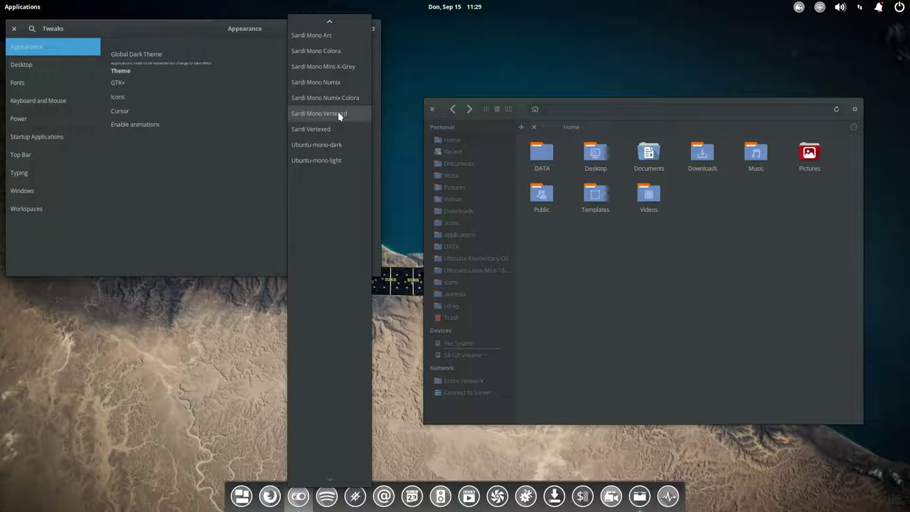
click(334, 115)
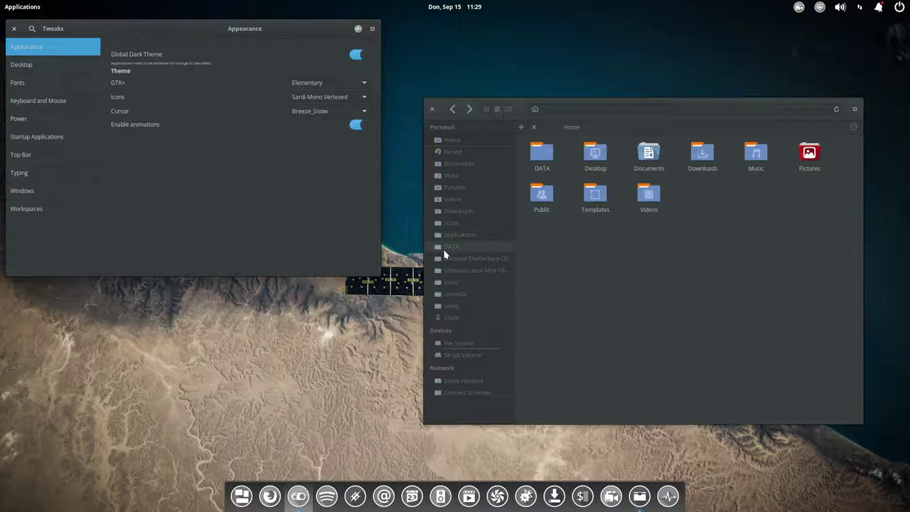
click(431, 109)
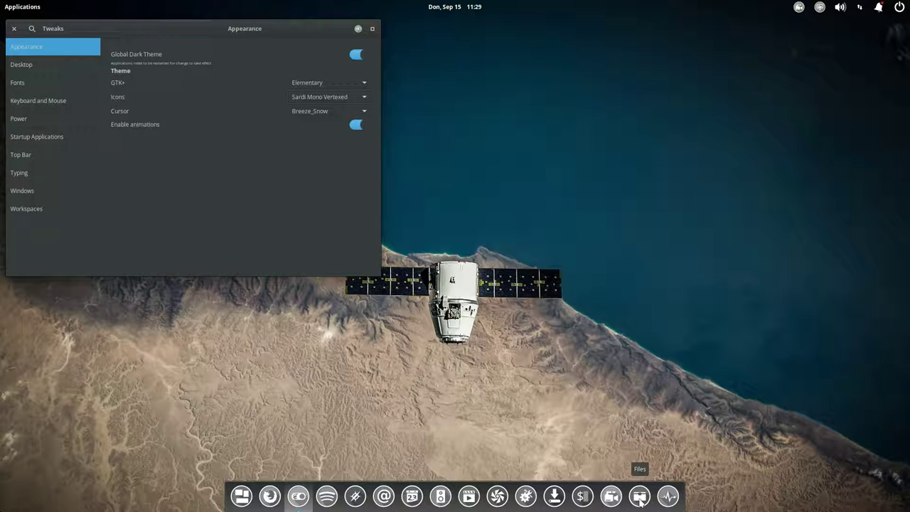
click(639, 497)
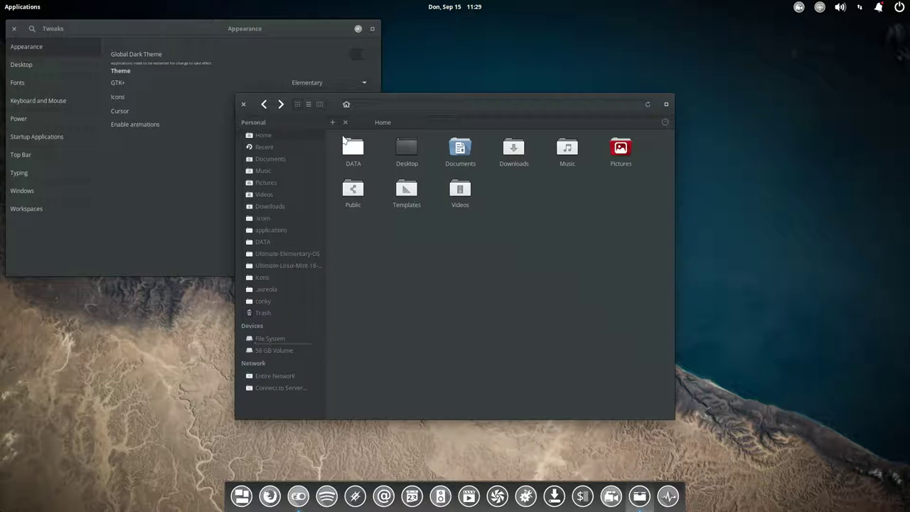
Step: Go back to Sardi Mono Numix Colora as the final icon theme in Tweaks
click(295, 90)
click(317, 98)
scroll(322, 114, up, 5)
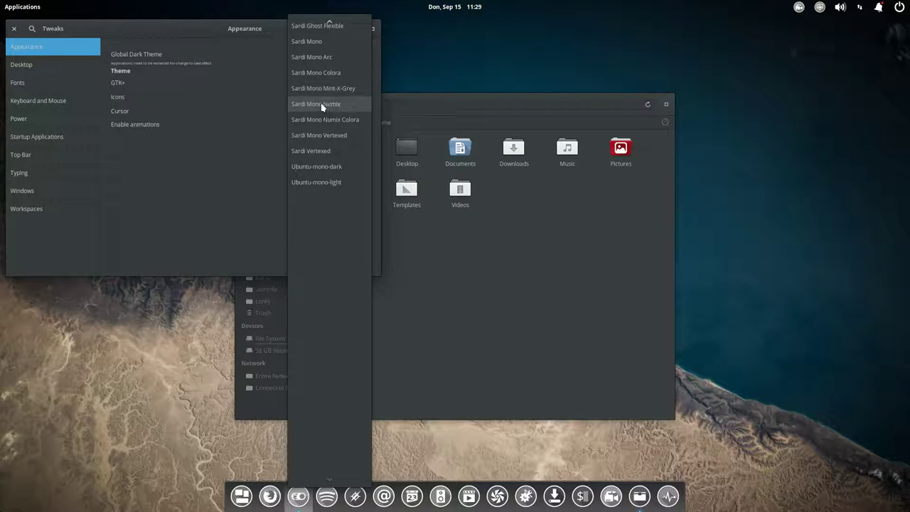
scroll(323, 124, up, 3)
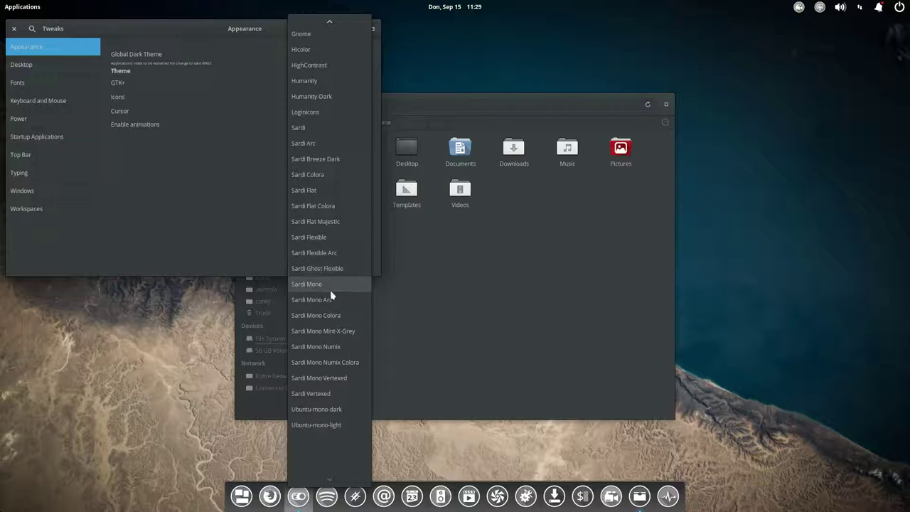
click(331, 362)
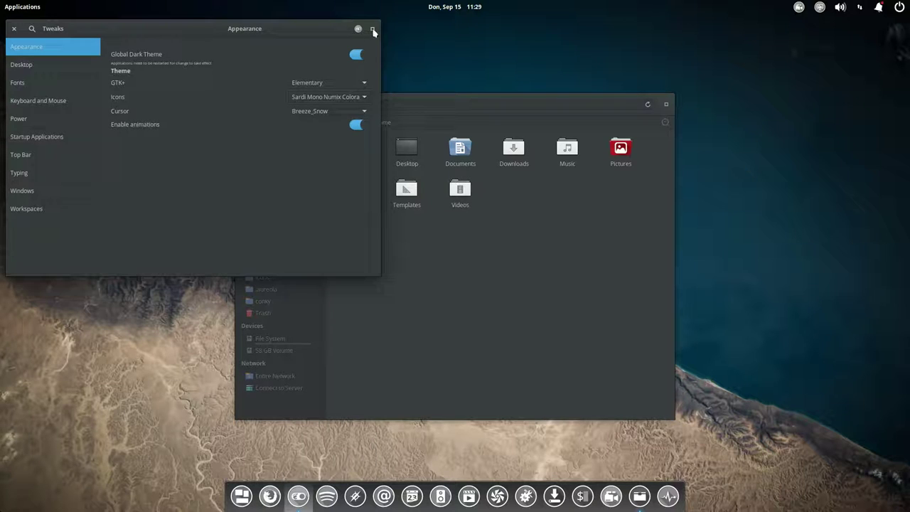
Step: Close Tweaks, reopen Files, and switch the Home folder to column view
click(13, 28)
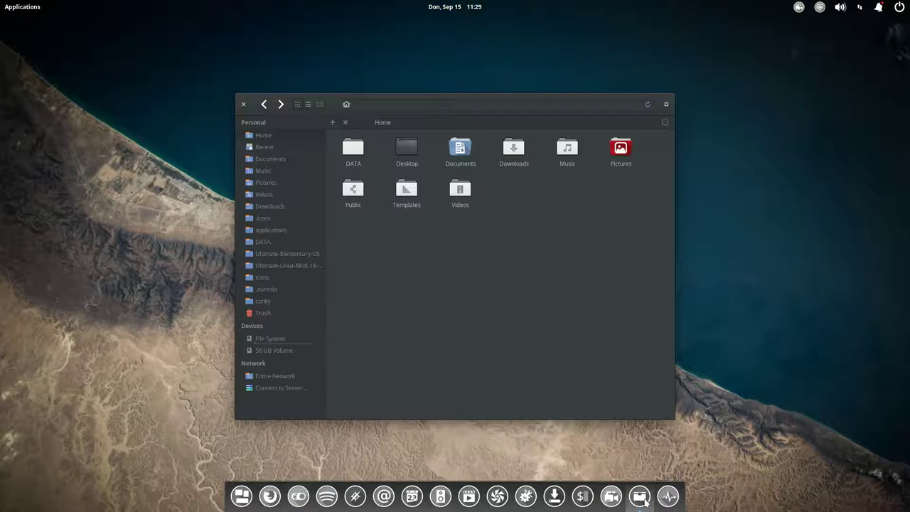
click(244, 105)
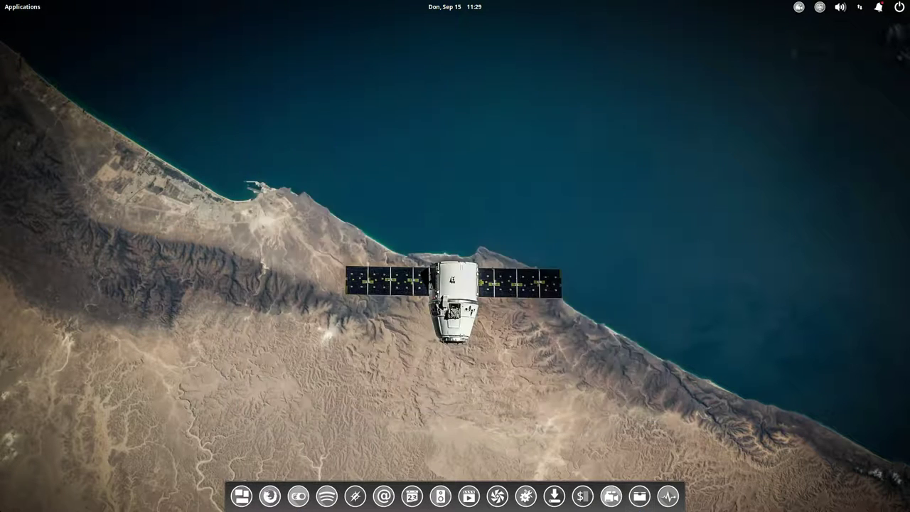
click(639, 495)
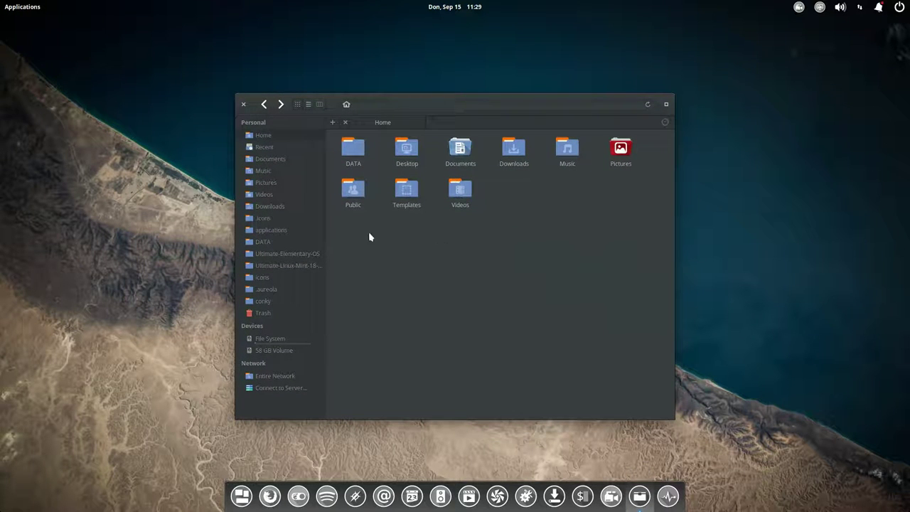
drag(351, 227, 651, 129)
click(627, 196)
mouse_move(245, 107)
mouse_down()
mouse_move(284, 134)
mouse_move(253, 95)
mouse_up()
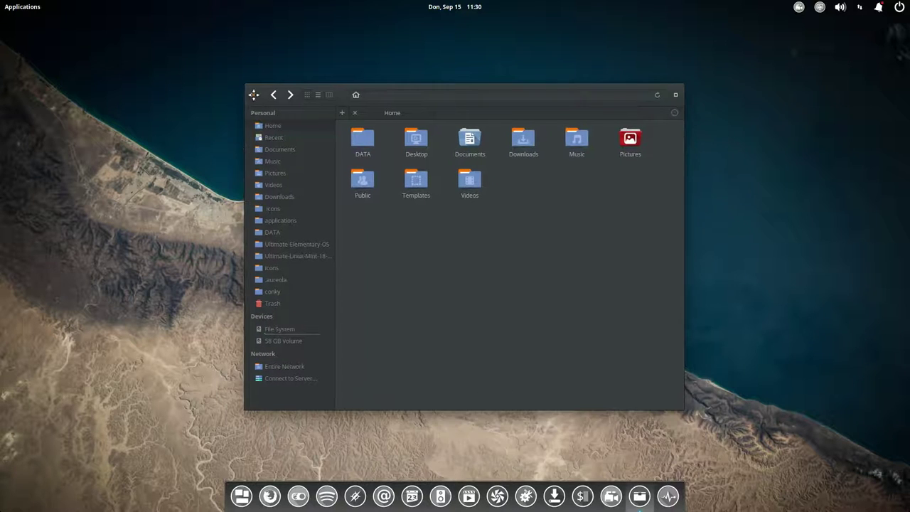
click(328, 95)
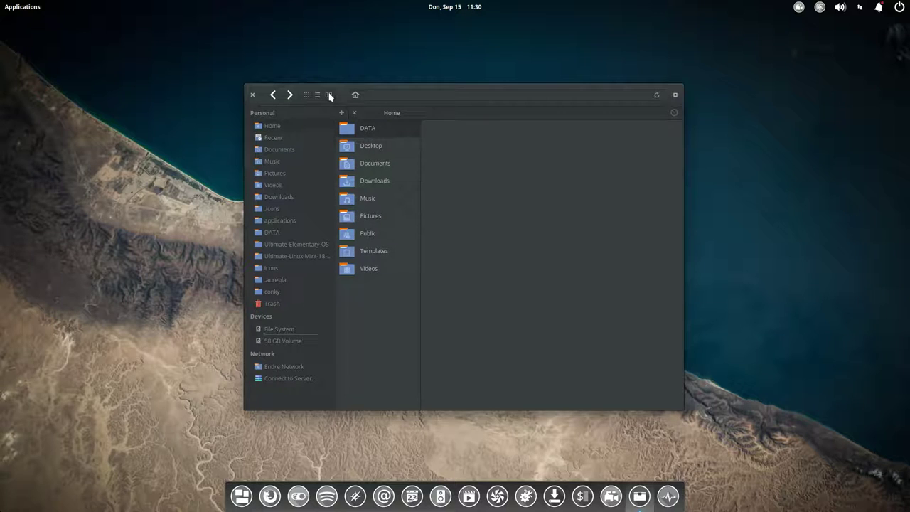
Step: Close Files and page through the Applications grid pages 2–4 before dismissing the menu with Escape
click(251, 95)
click(5, 8)
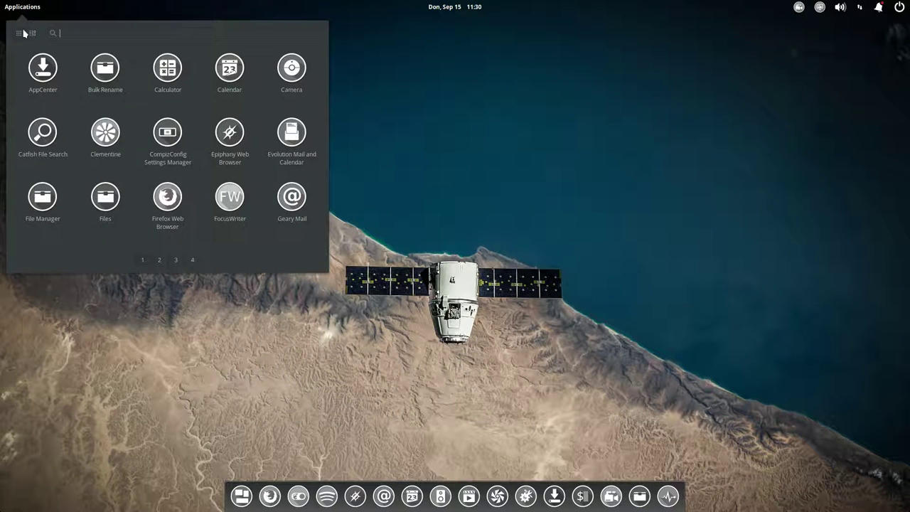
click(32, 34)
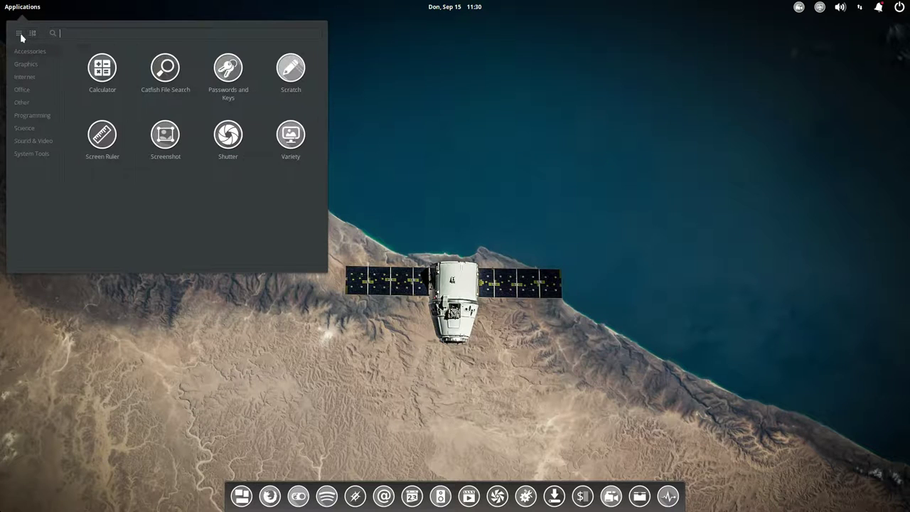
click(20, 34)
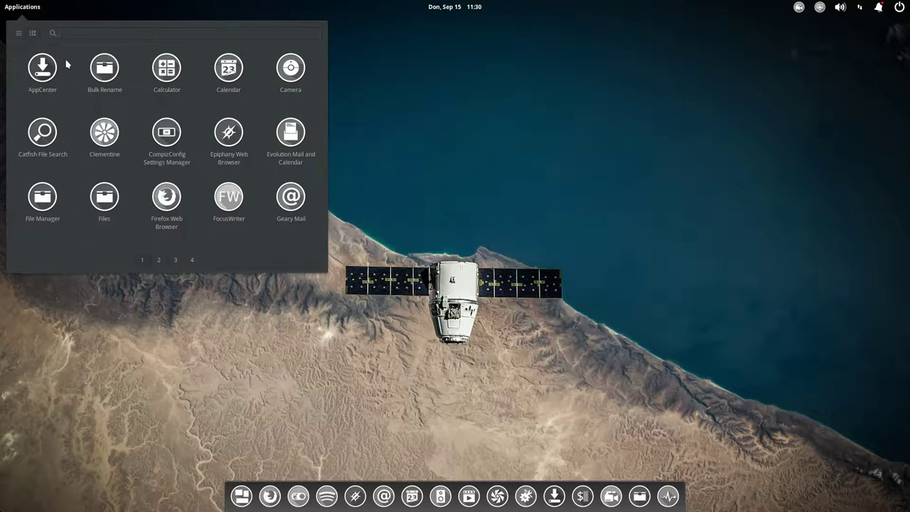
click(160, 260)
click(176, 261)
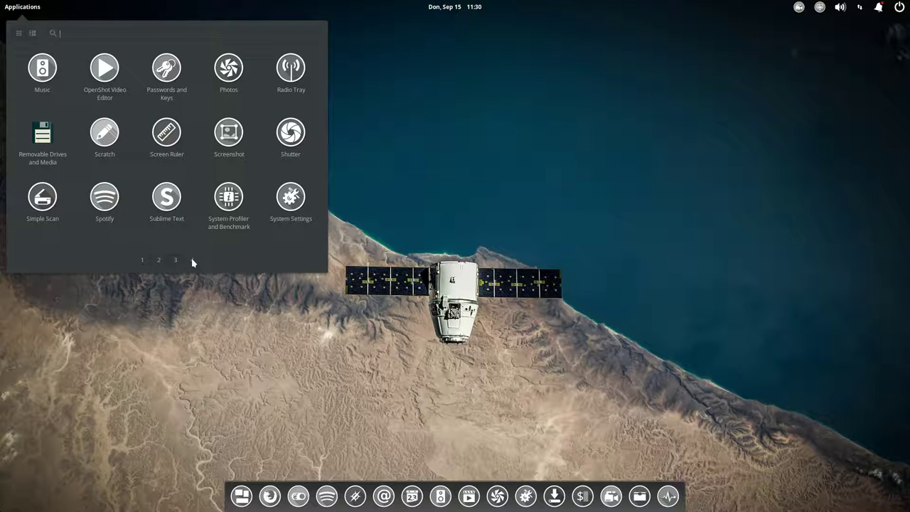
click(192, 260)
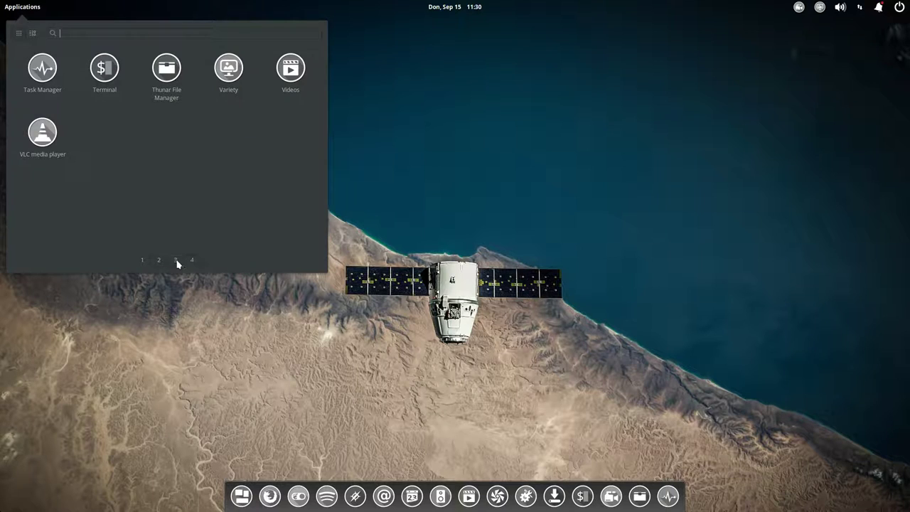
click(175, 261)
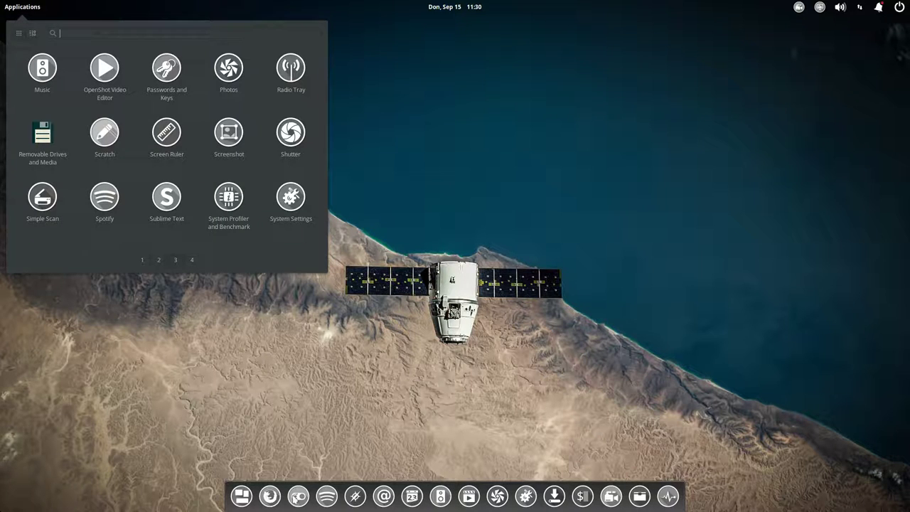
key(Escape)
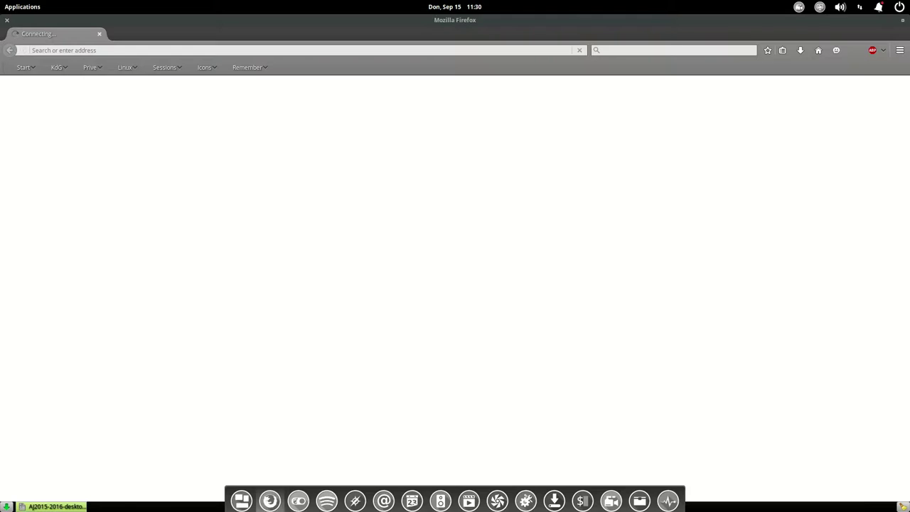
Step: Close Firefox and switch the icon theme to Sardi Mono
click(7, 21)
click(584, 205)
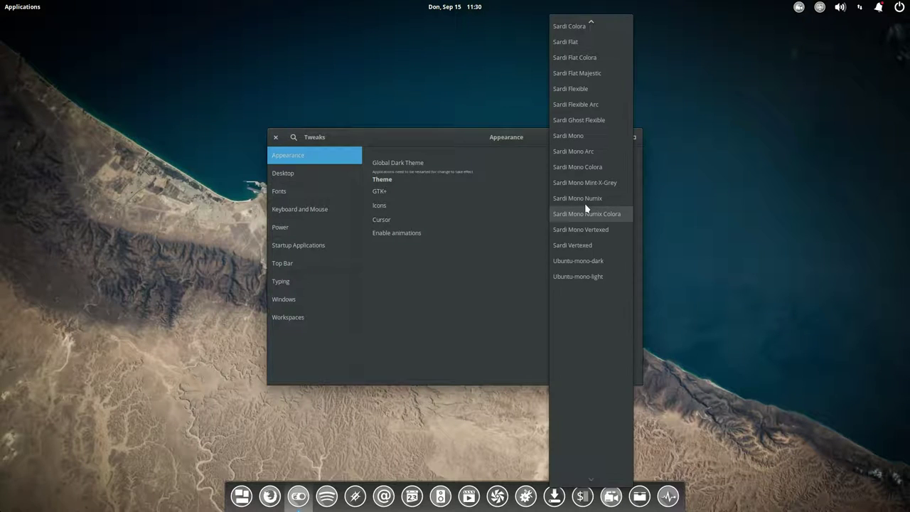
click(578, 135)
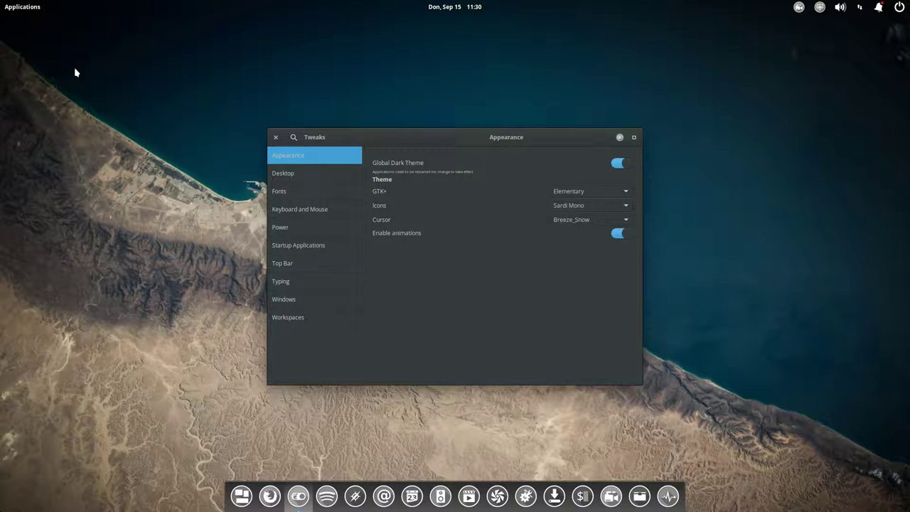
Step: Preview the Sardi Mono icons in the Applications menu, then return to Sardi Mono Numix Colora
click(13, 7)
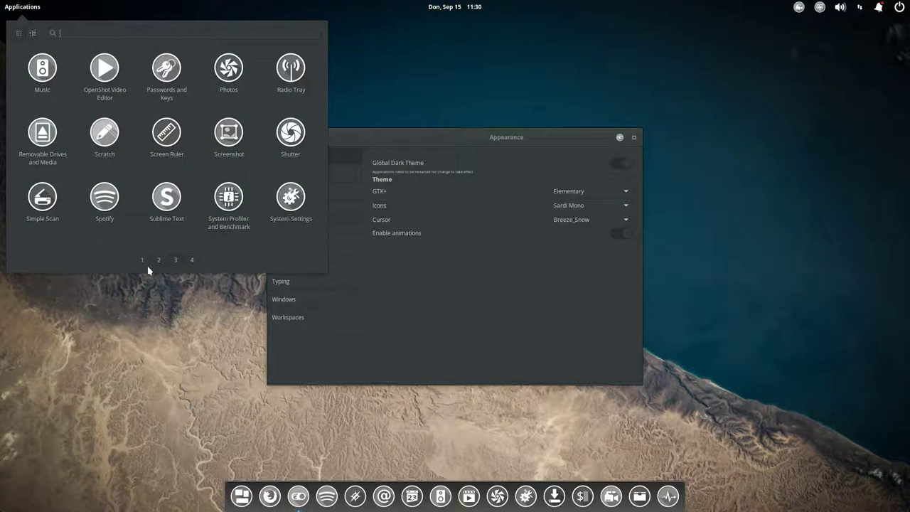
scroll(146, 261, down, 1)
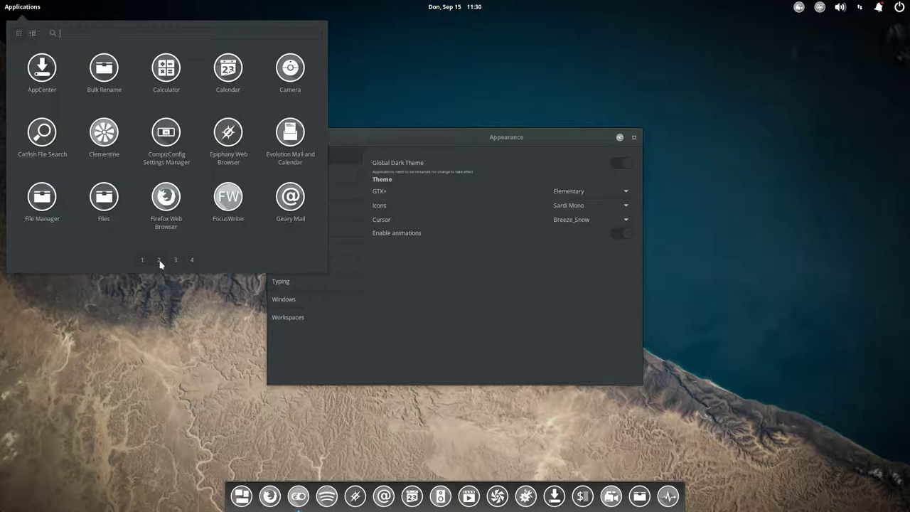
scroll(162, 260, down, 1)
scroll(177, 261, up, 2)
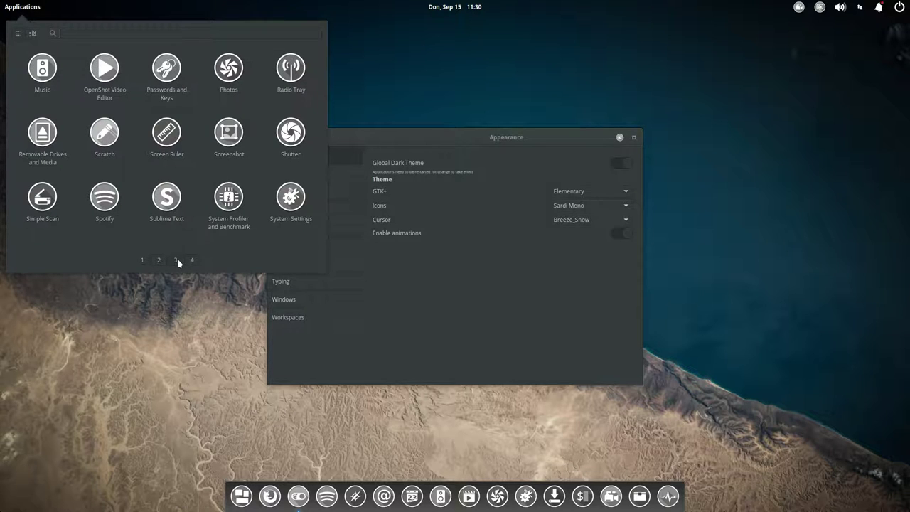
click(190, 260)
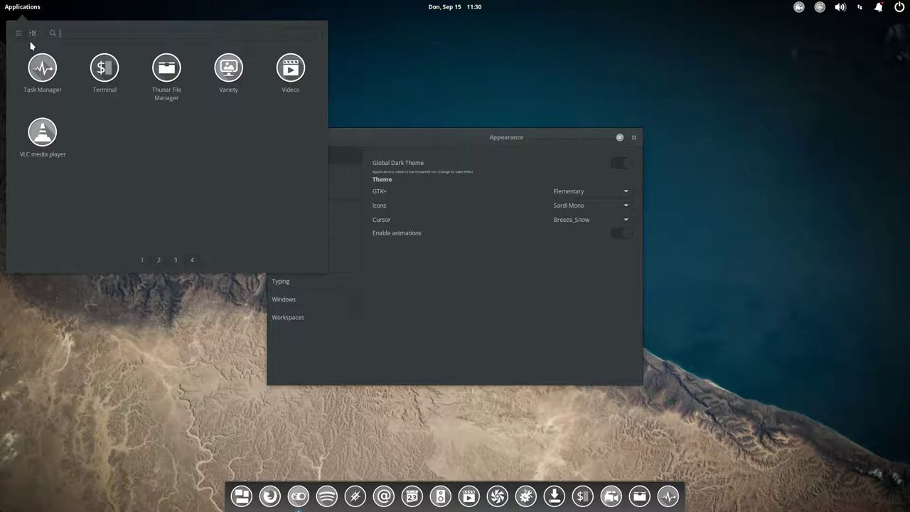
click(569, 206)
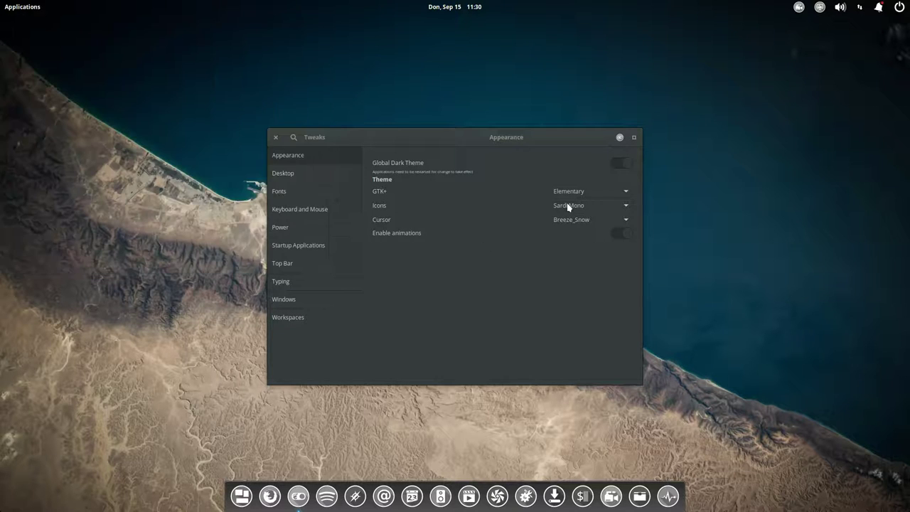
click(568, 206)
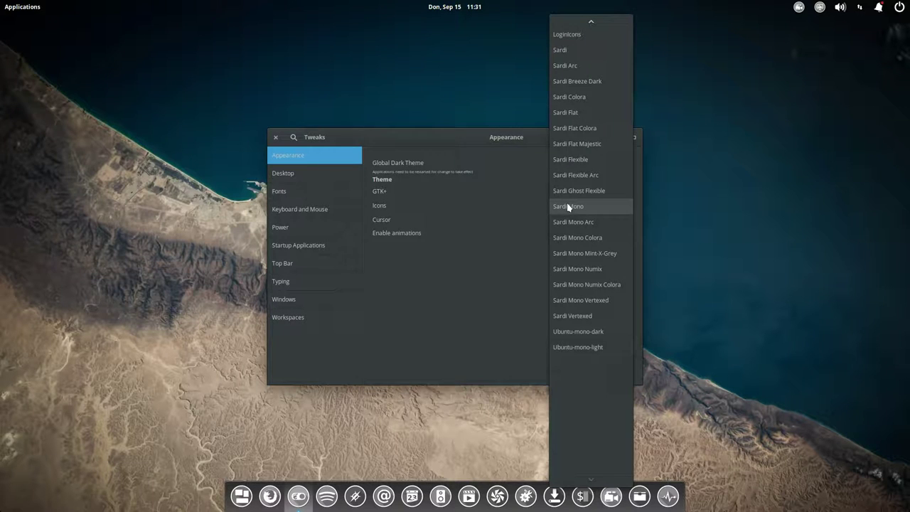
click(590, 284)
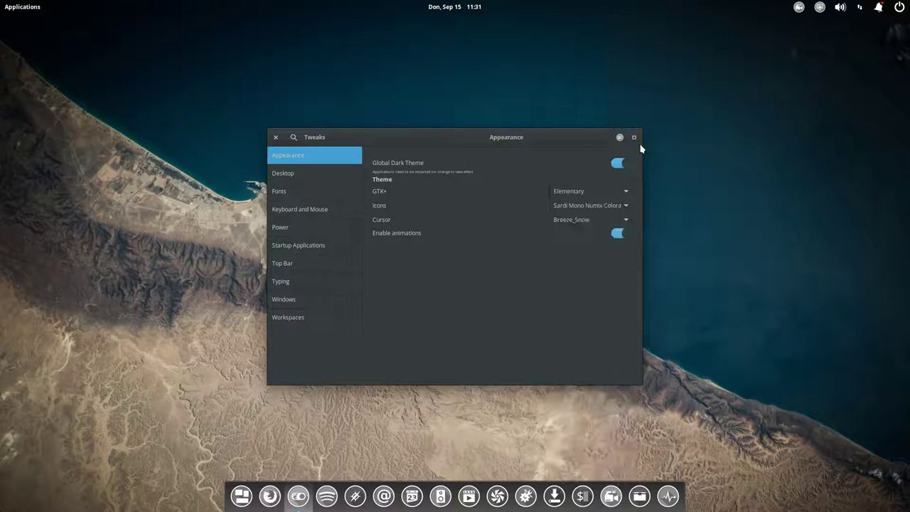
Step: Close Tweaks and view the Applications menu's third, second and first pages, then dismiss it
click(275, 137)
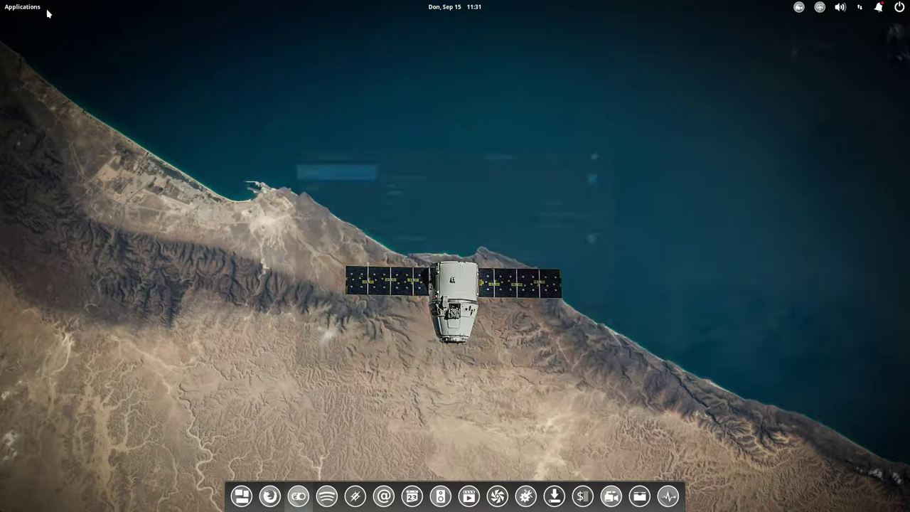
click(22, 7)
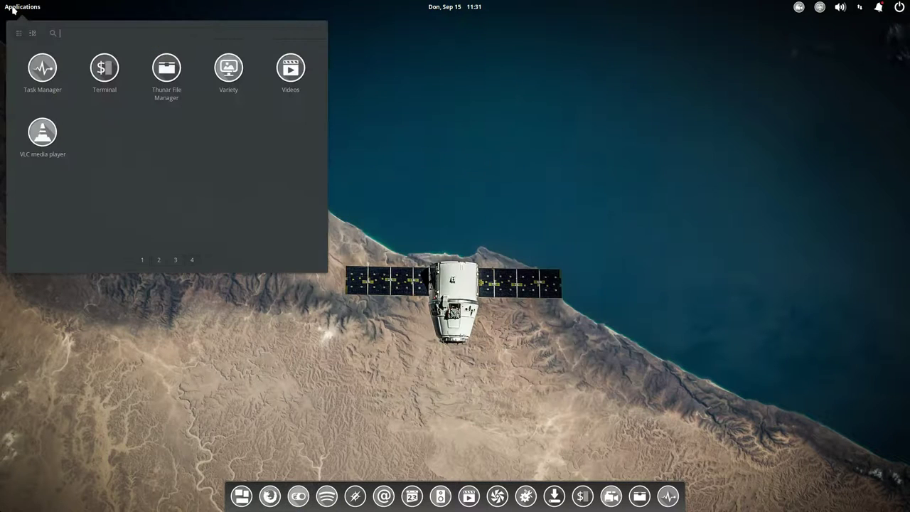
click(176, 260)
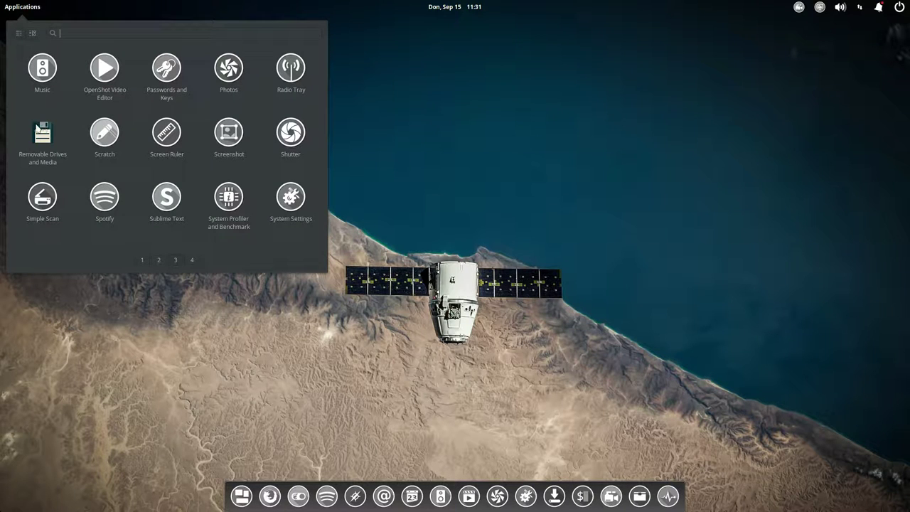
click(159, 260)
click(141, 260)
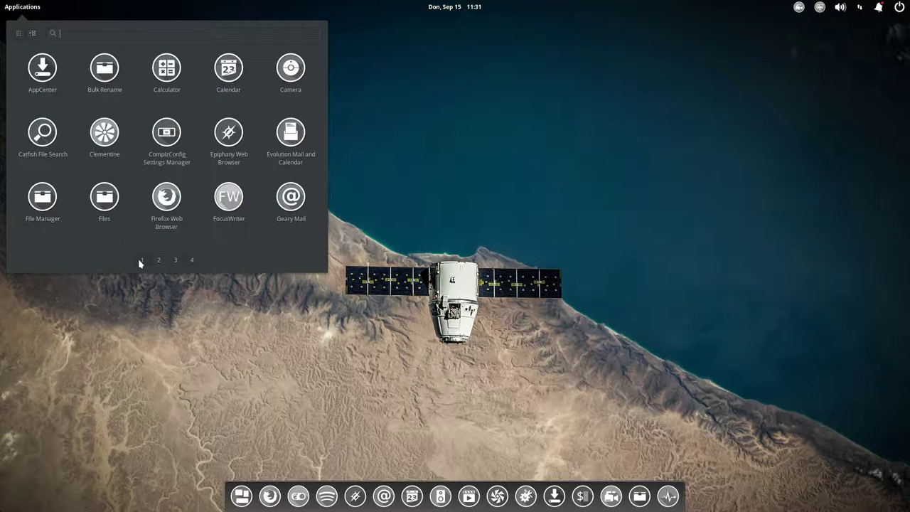
click(370, 206)
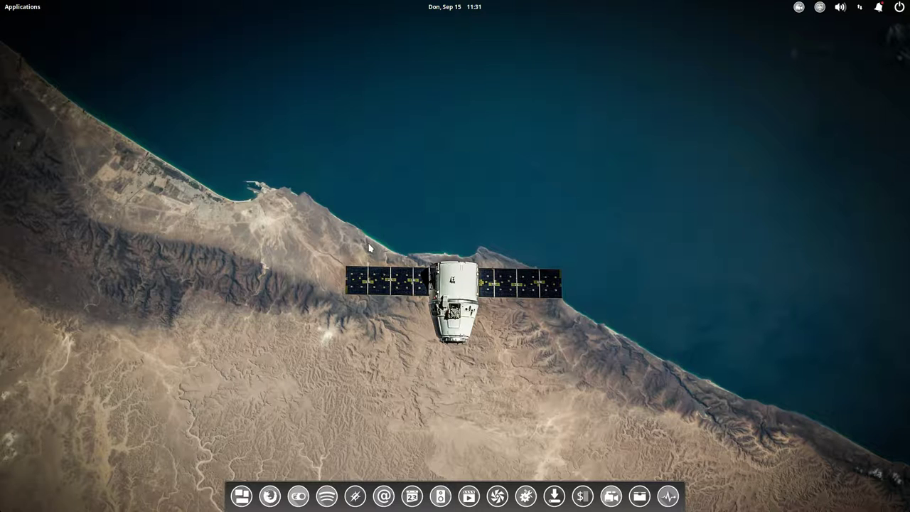
Step: Reopen the Applications menu, view the second and last pages, then close it
click(21, 9)
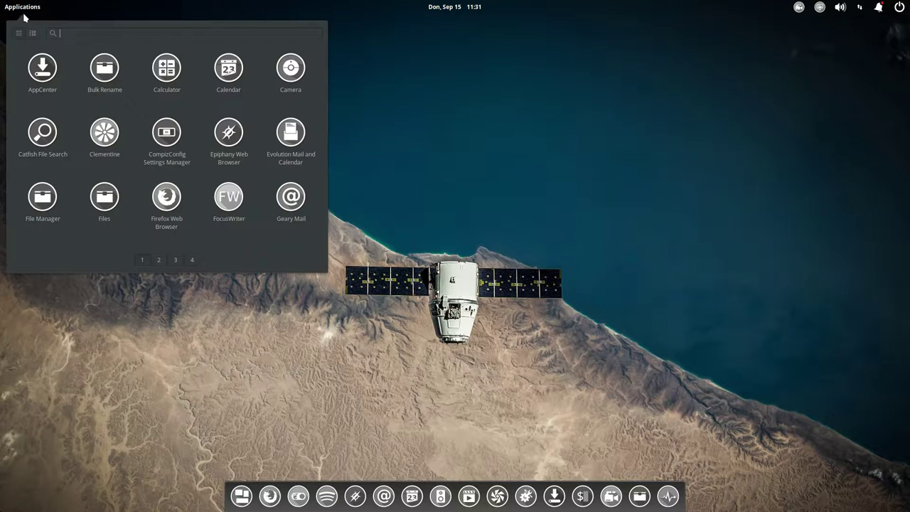
click(158, 260)
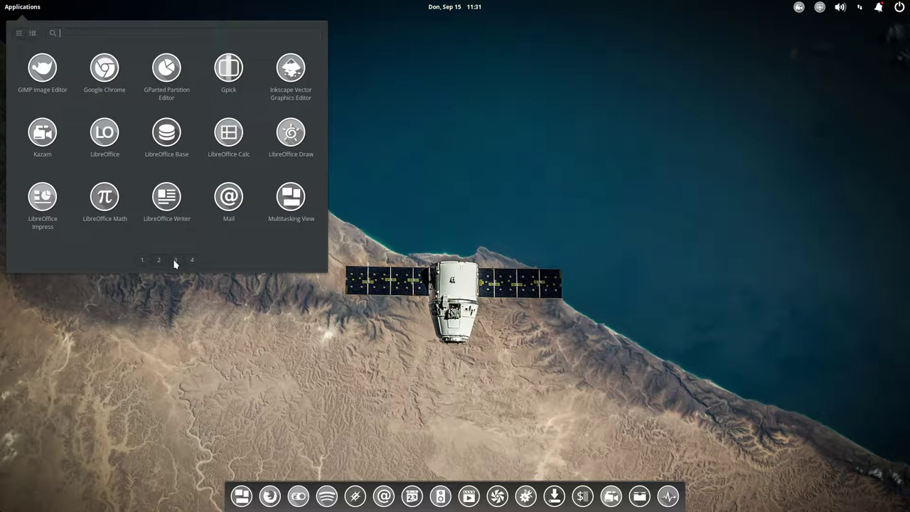
click(192, 261)
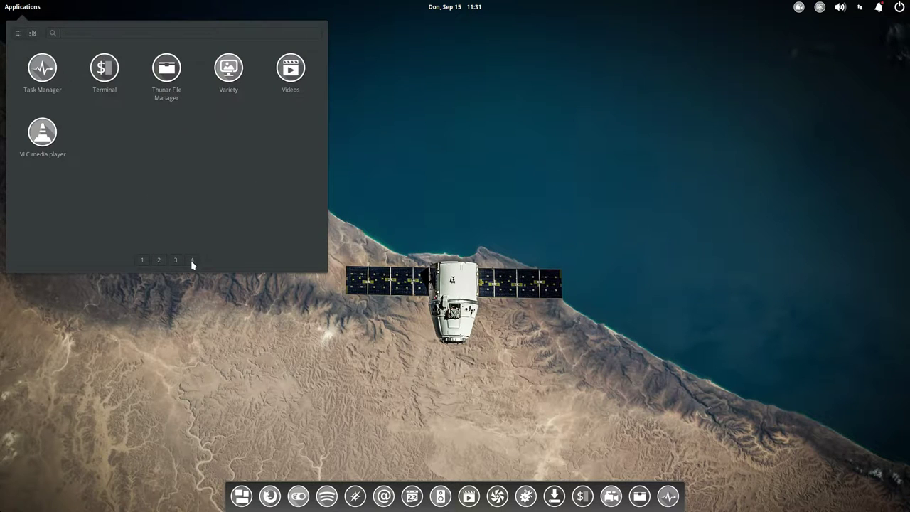
click(216, 352)
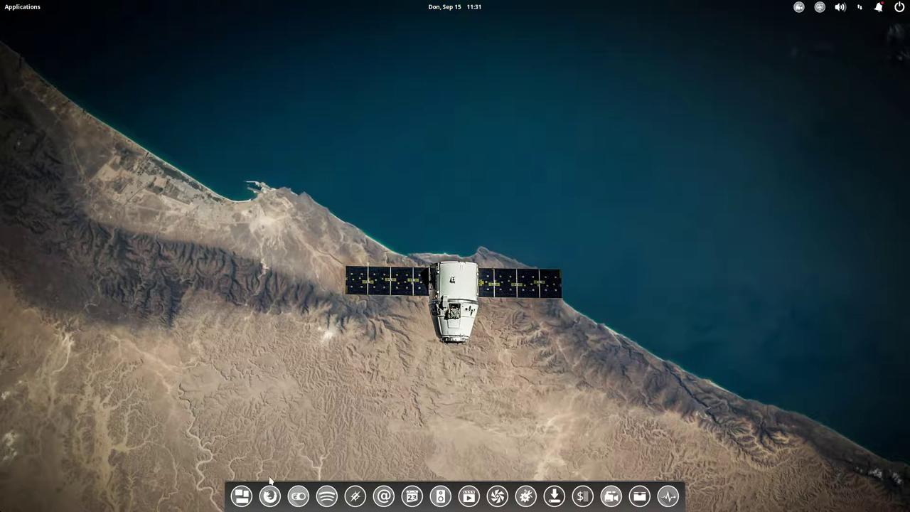
Step: Launch Firefox, go via the GitHub bookmark to Ultimate-Elementary-OS, and scroll to its README screenshots
click(269, 498)
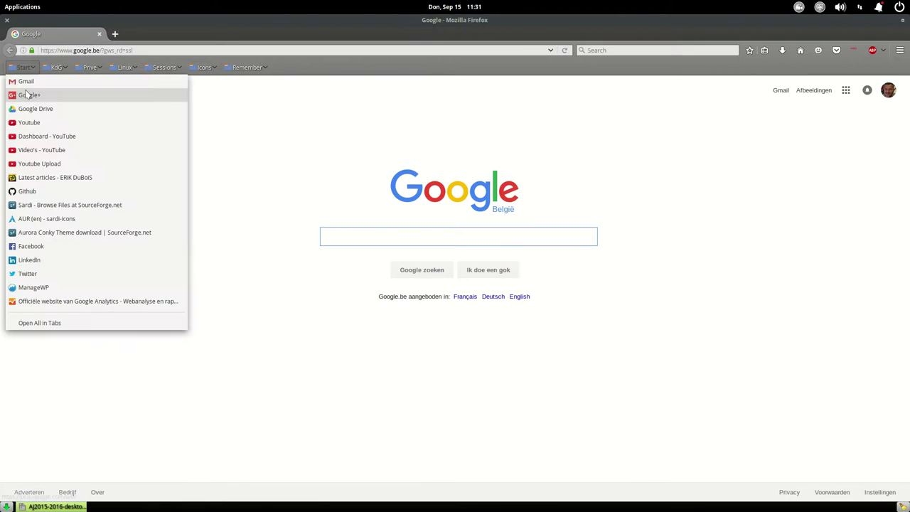
click(98, 203)
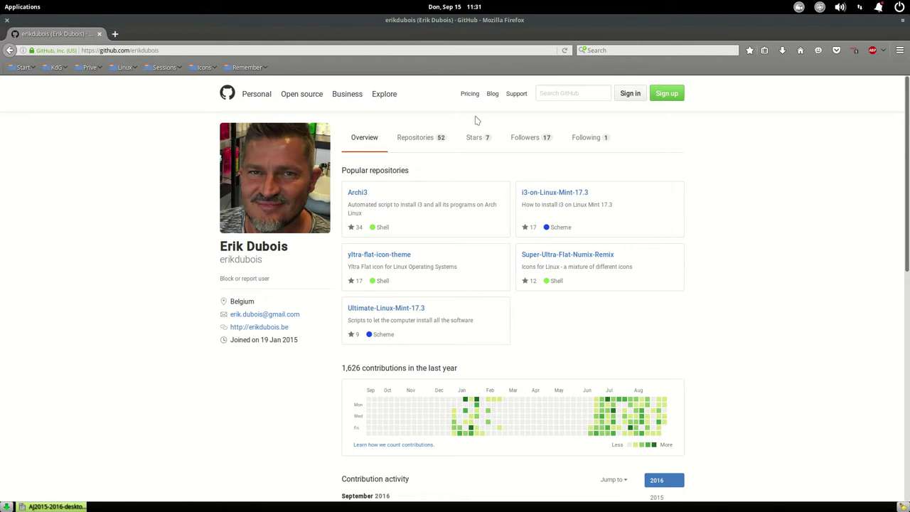
click(418, 138)
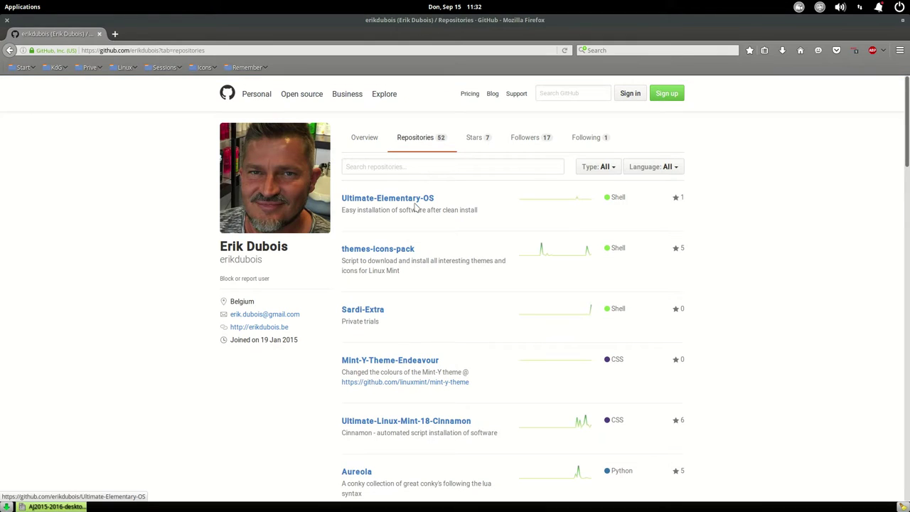
click(417, 206)
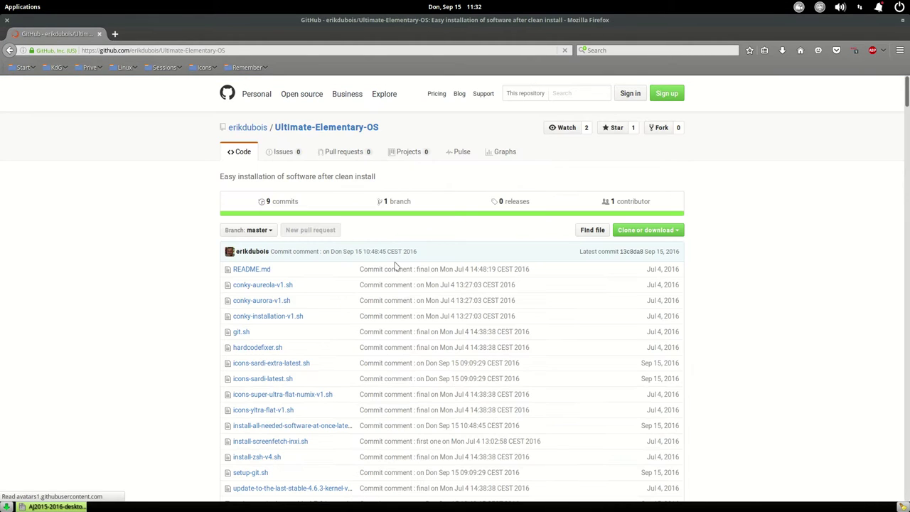
scroll(160, 283, down, 5)
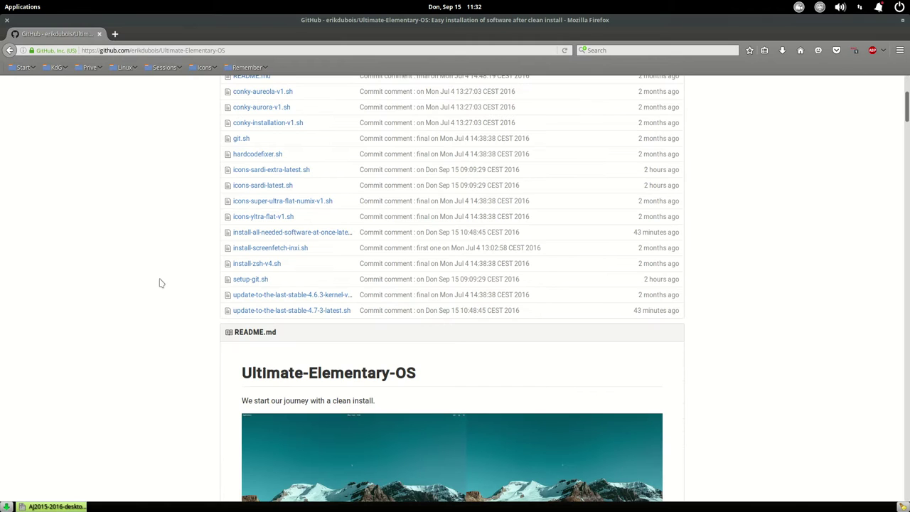
scroll(161, 283, down, 15)
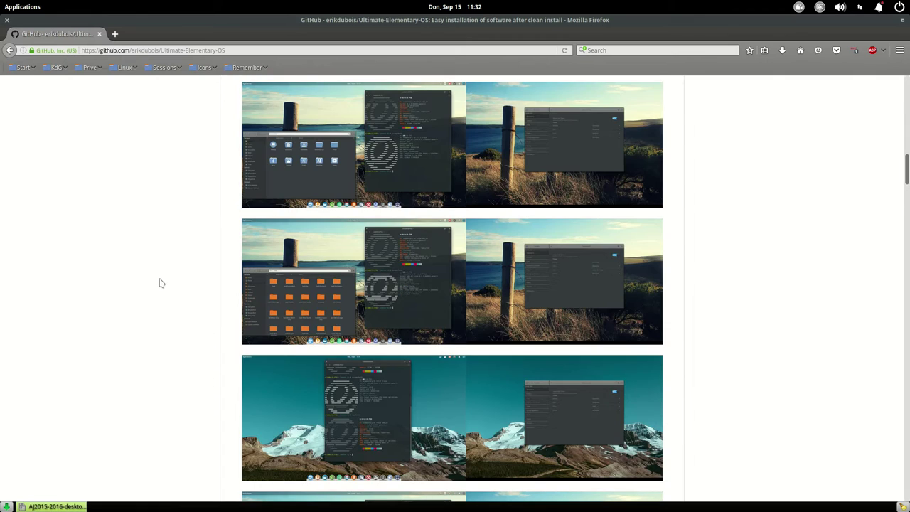